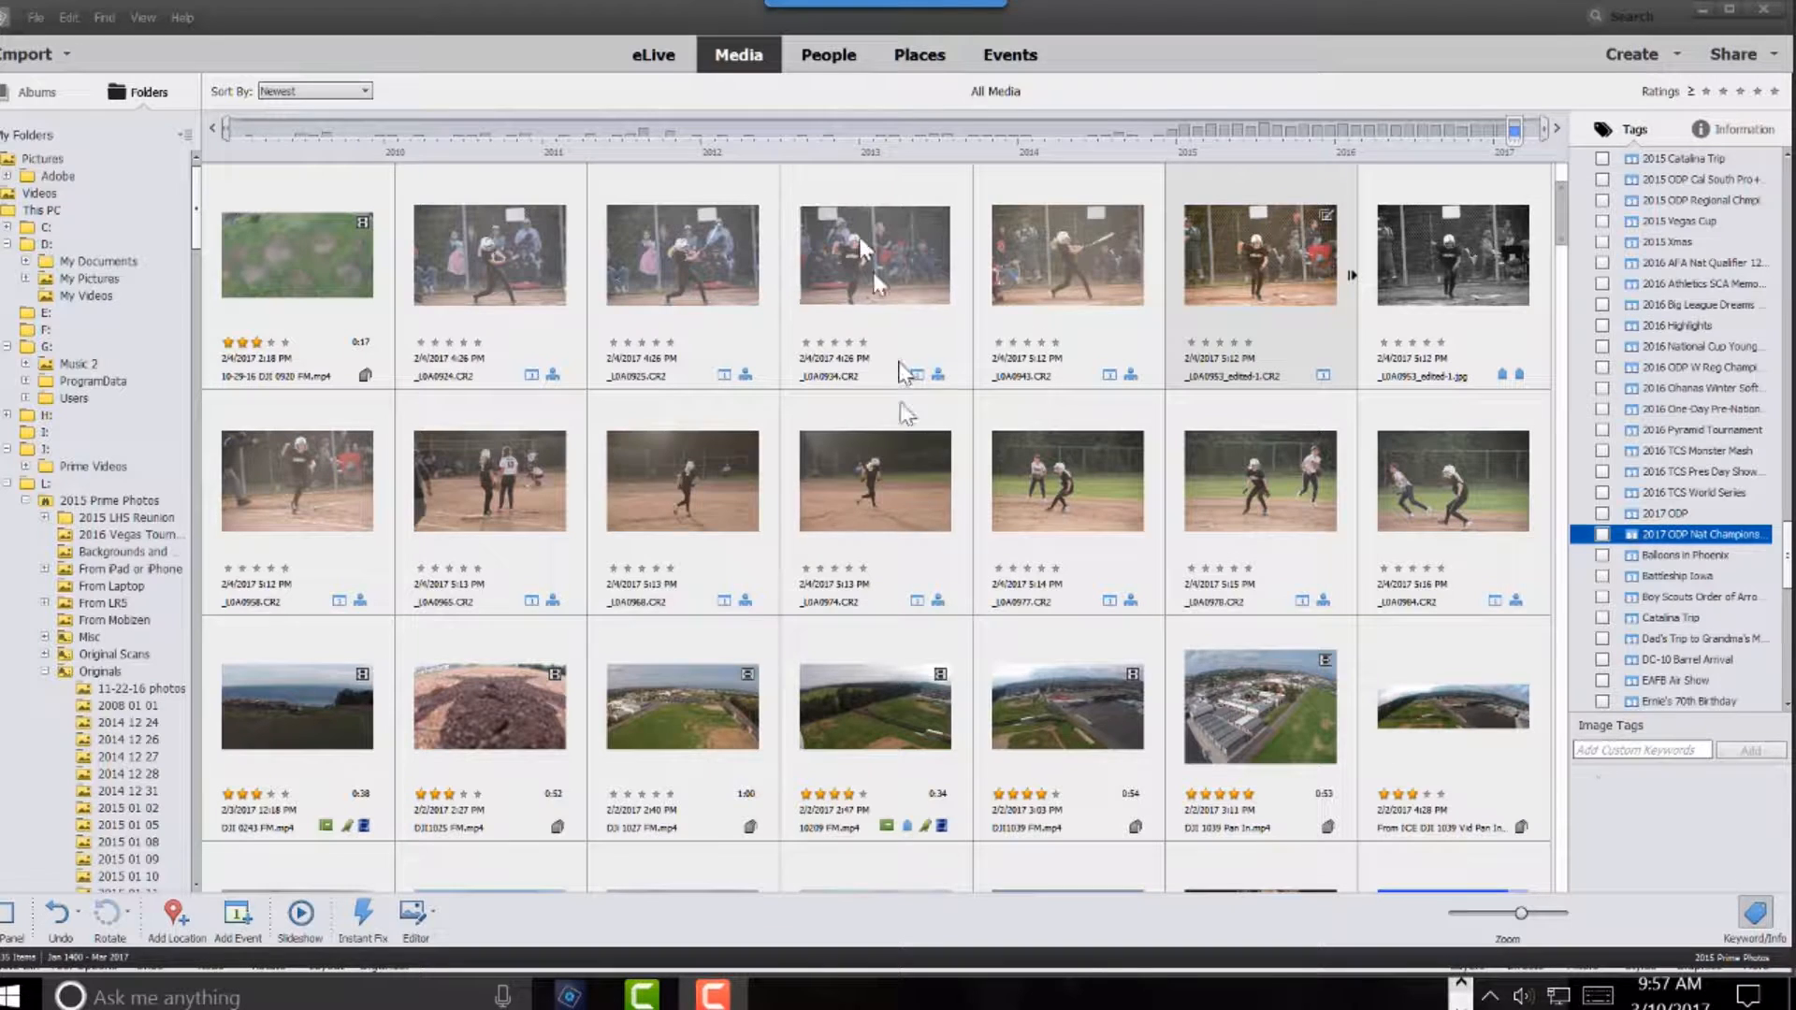
- Preview the _L0A0924.CR2 softball photo full size, then return to the grid with smaller thumbnails
double_click(497, 260)
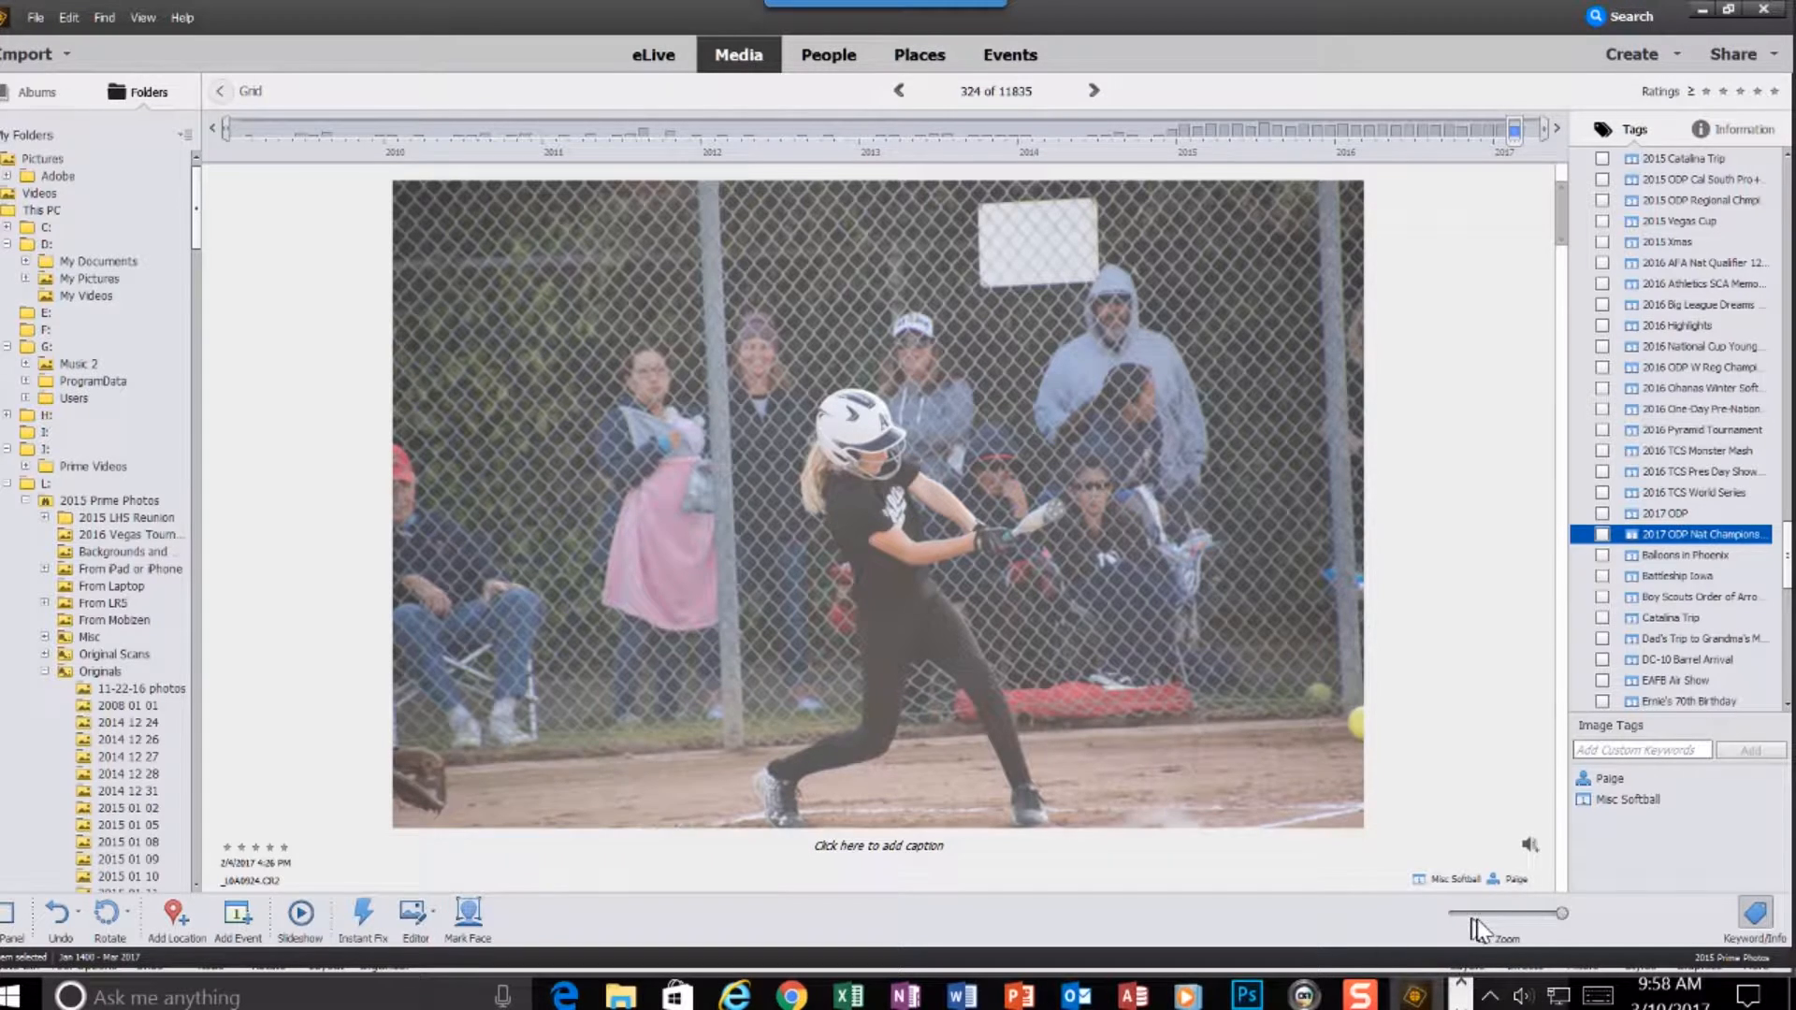
left_click(1510, 913)
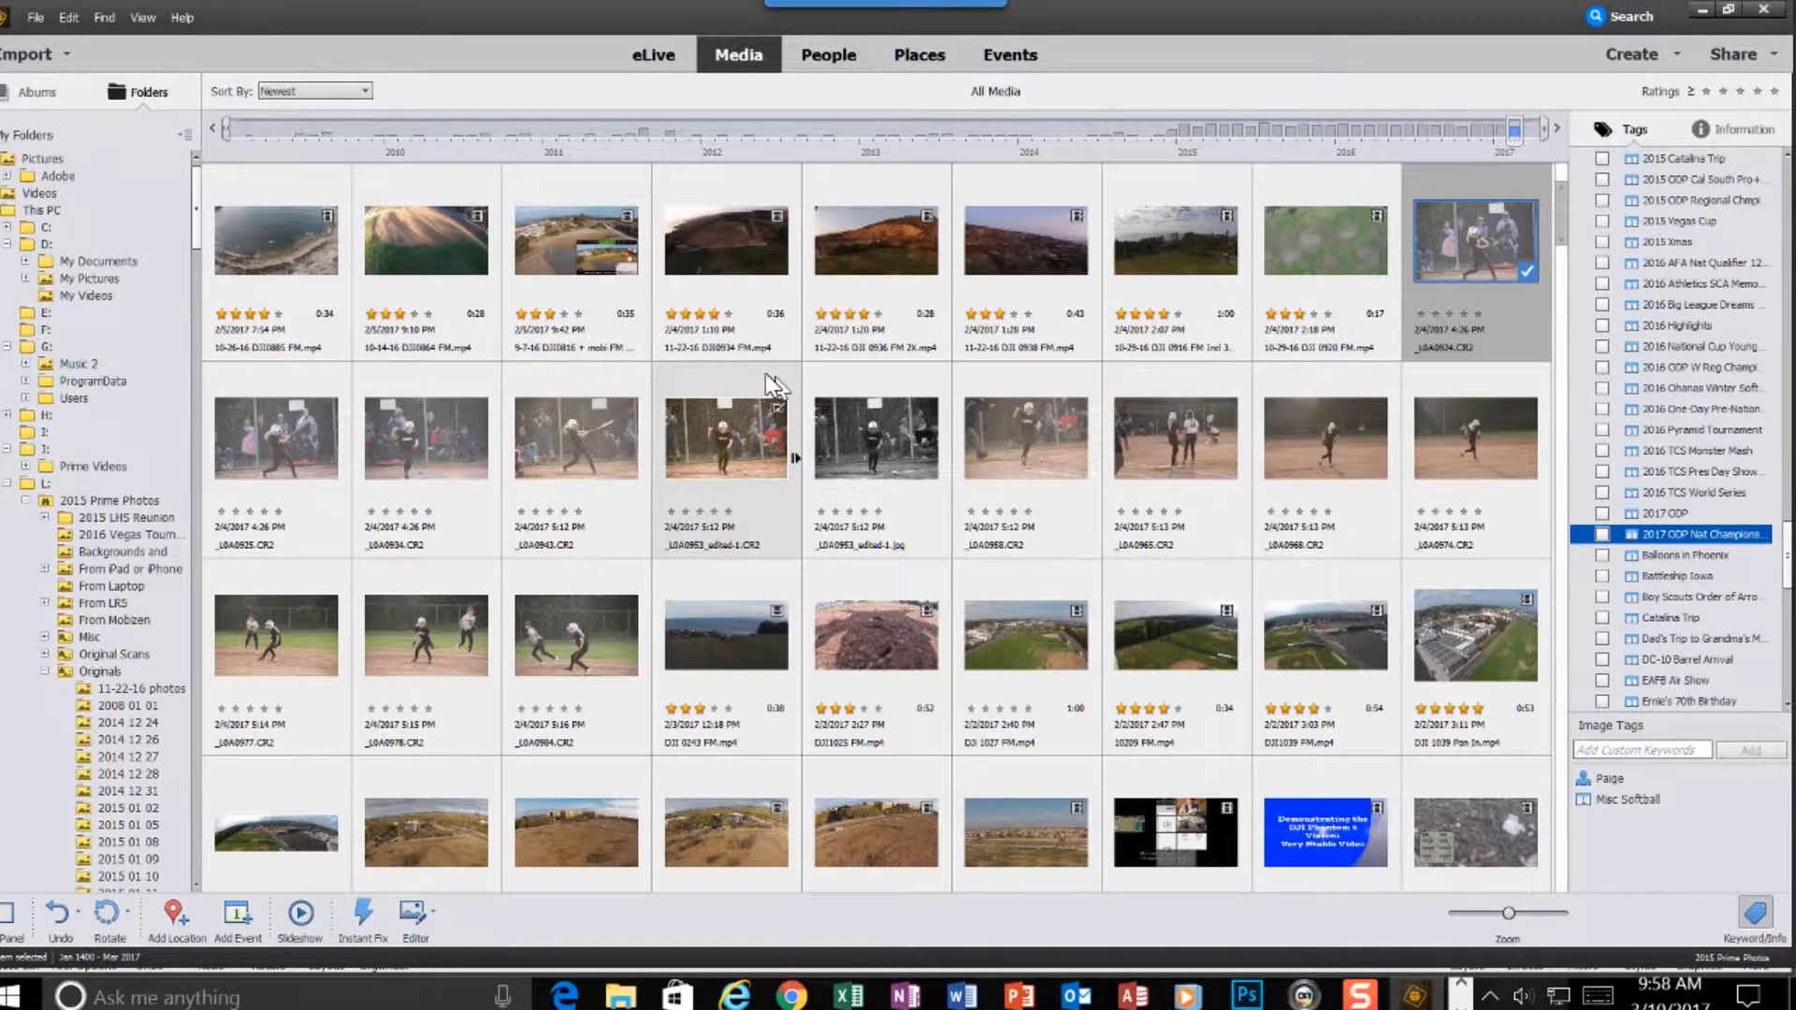
scroll(1047, 654, "up", 1)
scroll(1007, 580, "down", 3)
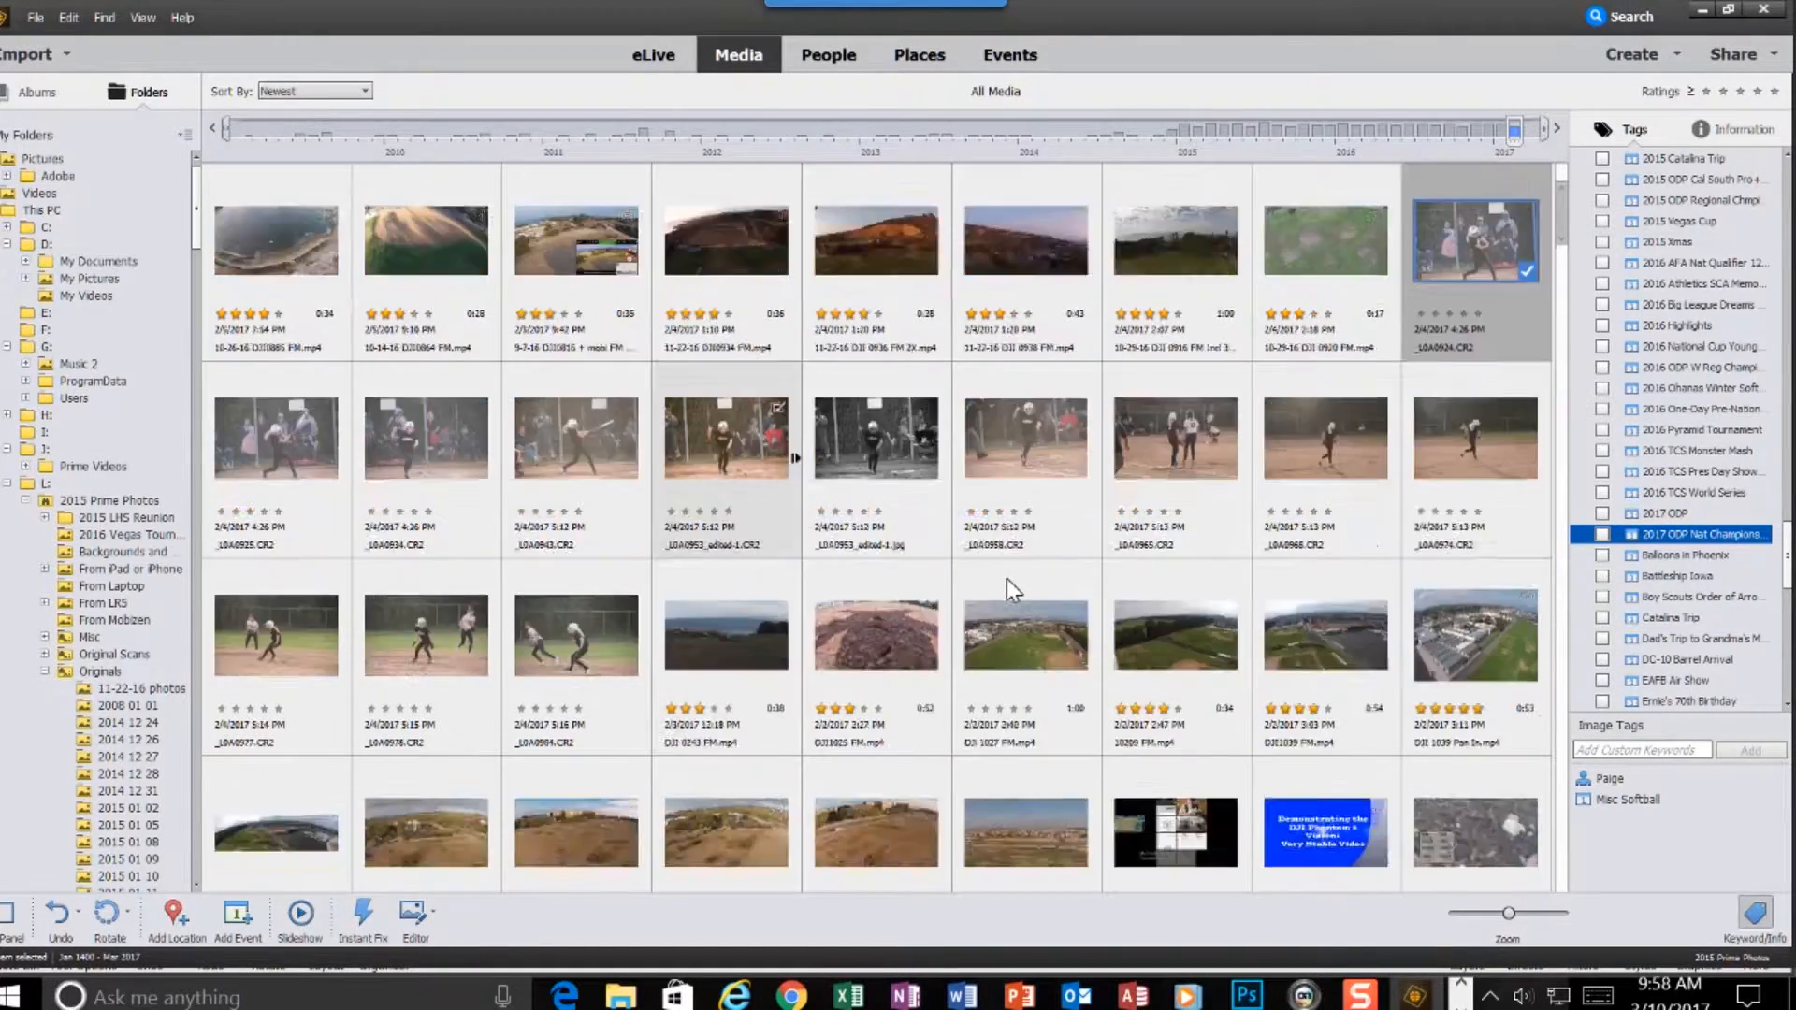
scroll(1007, 580, "up", 2)
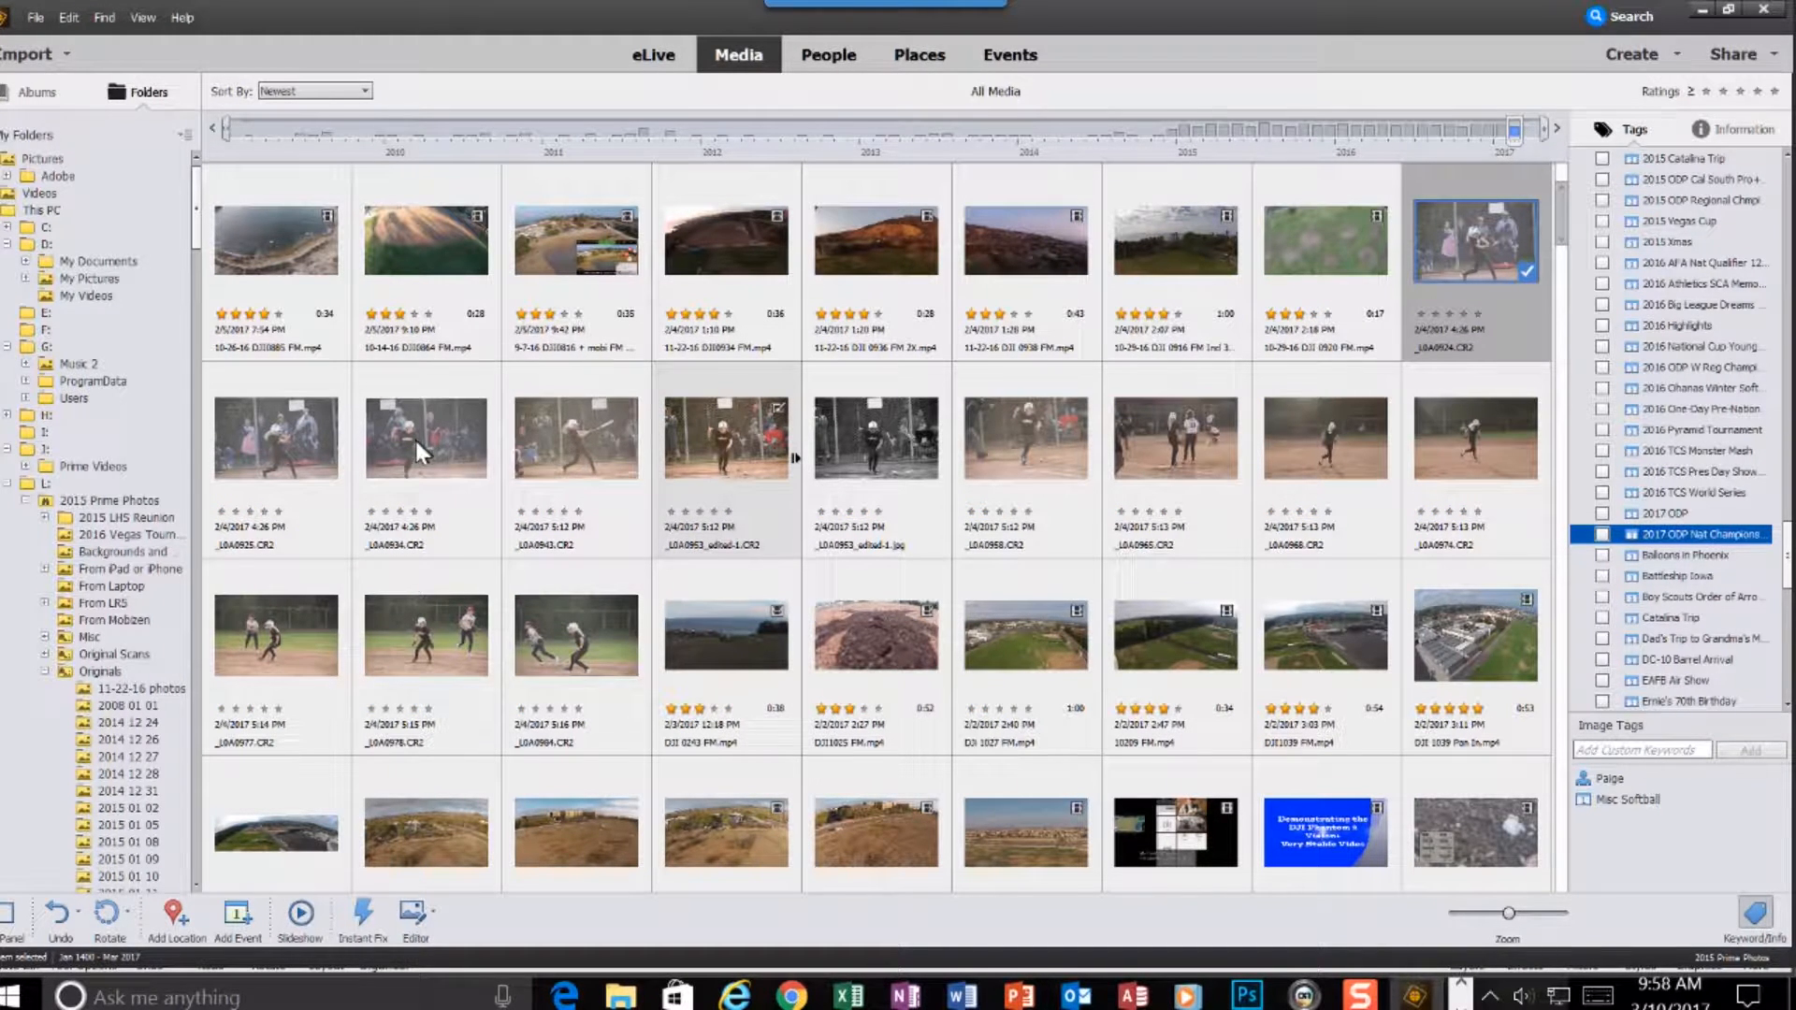
- Open the batter photo _L0A0943.CR2 in the Photo Editor
left_click(580, 450)
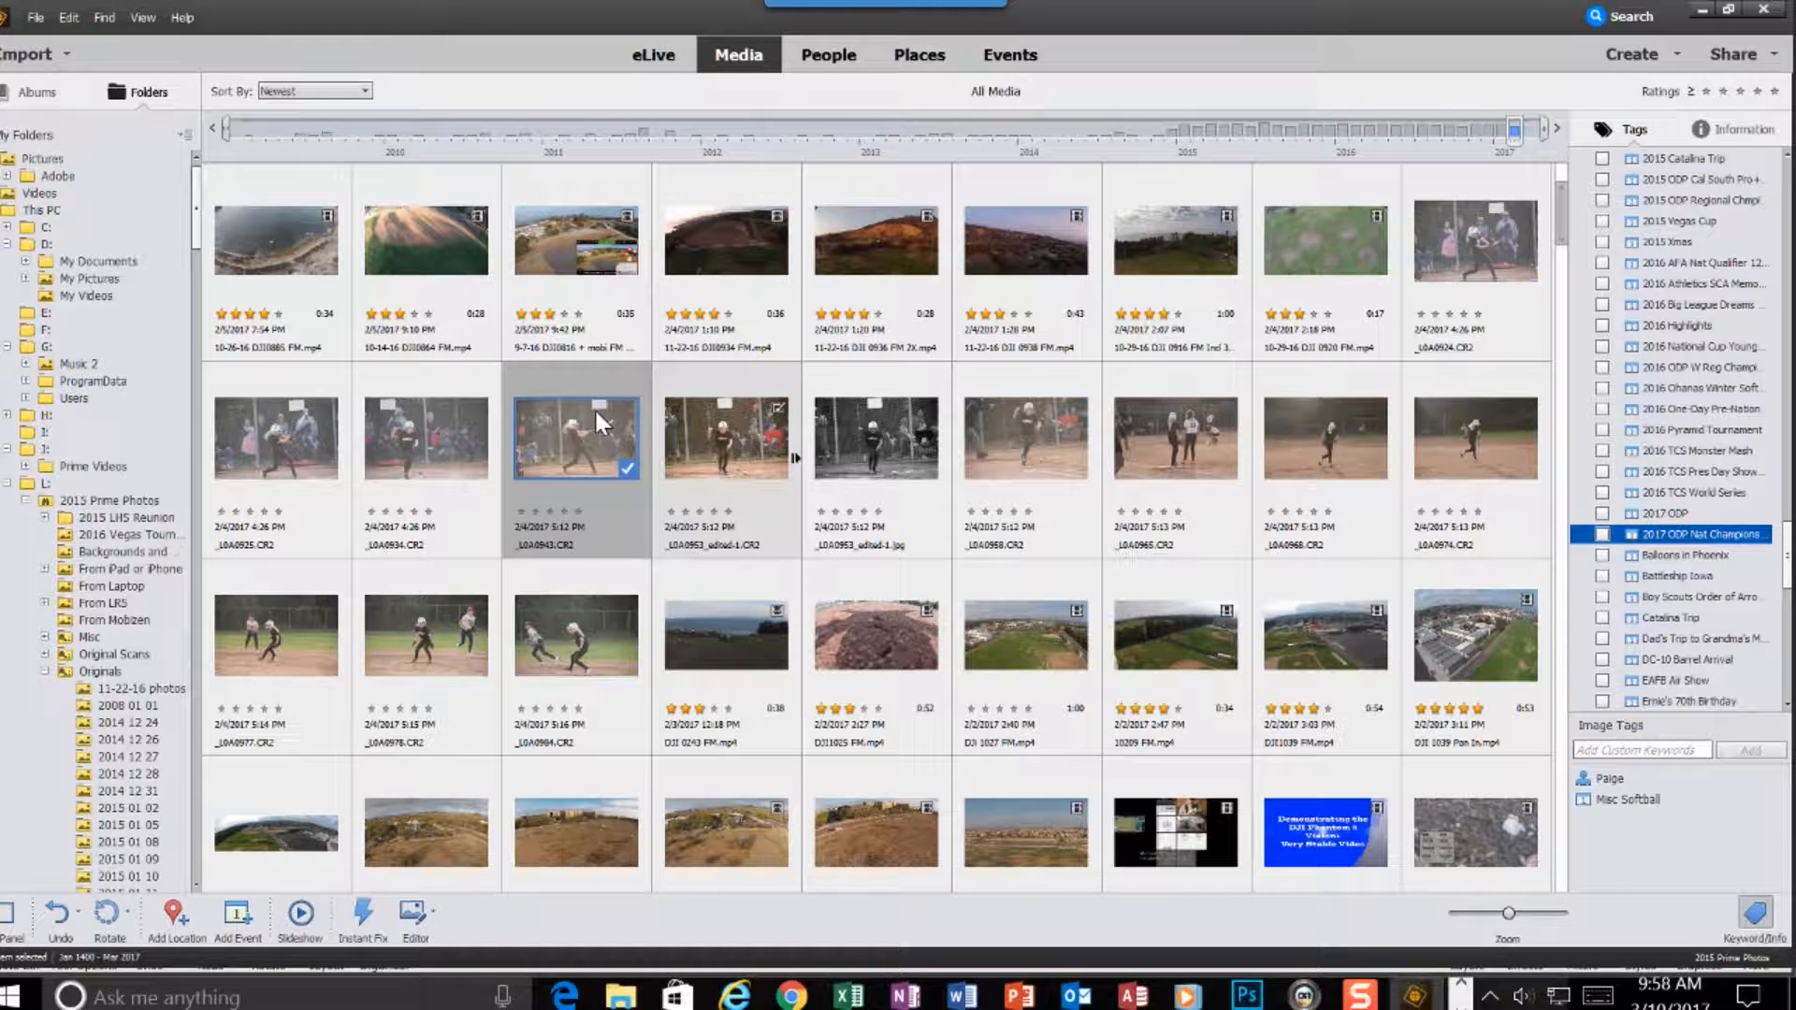
left_click(432, 915)
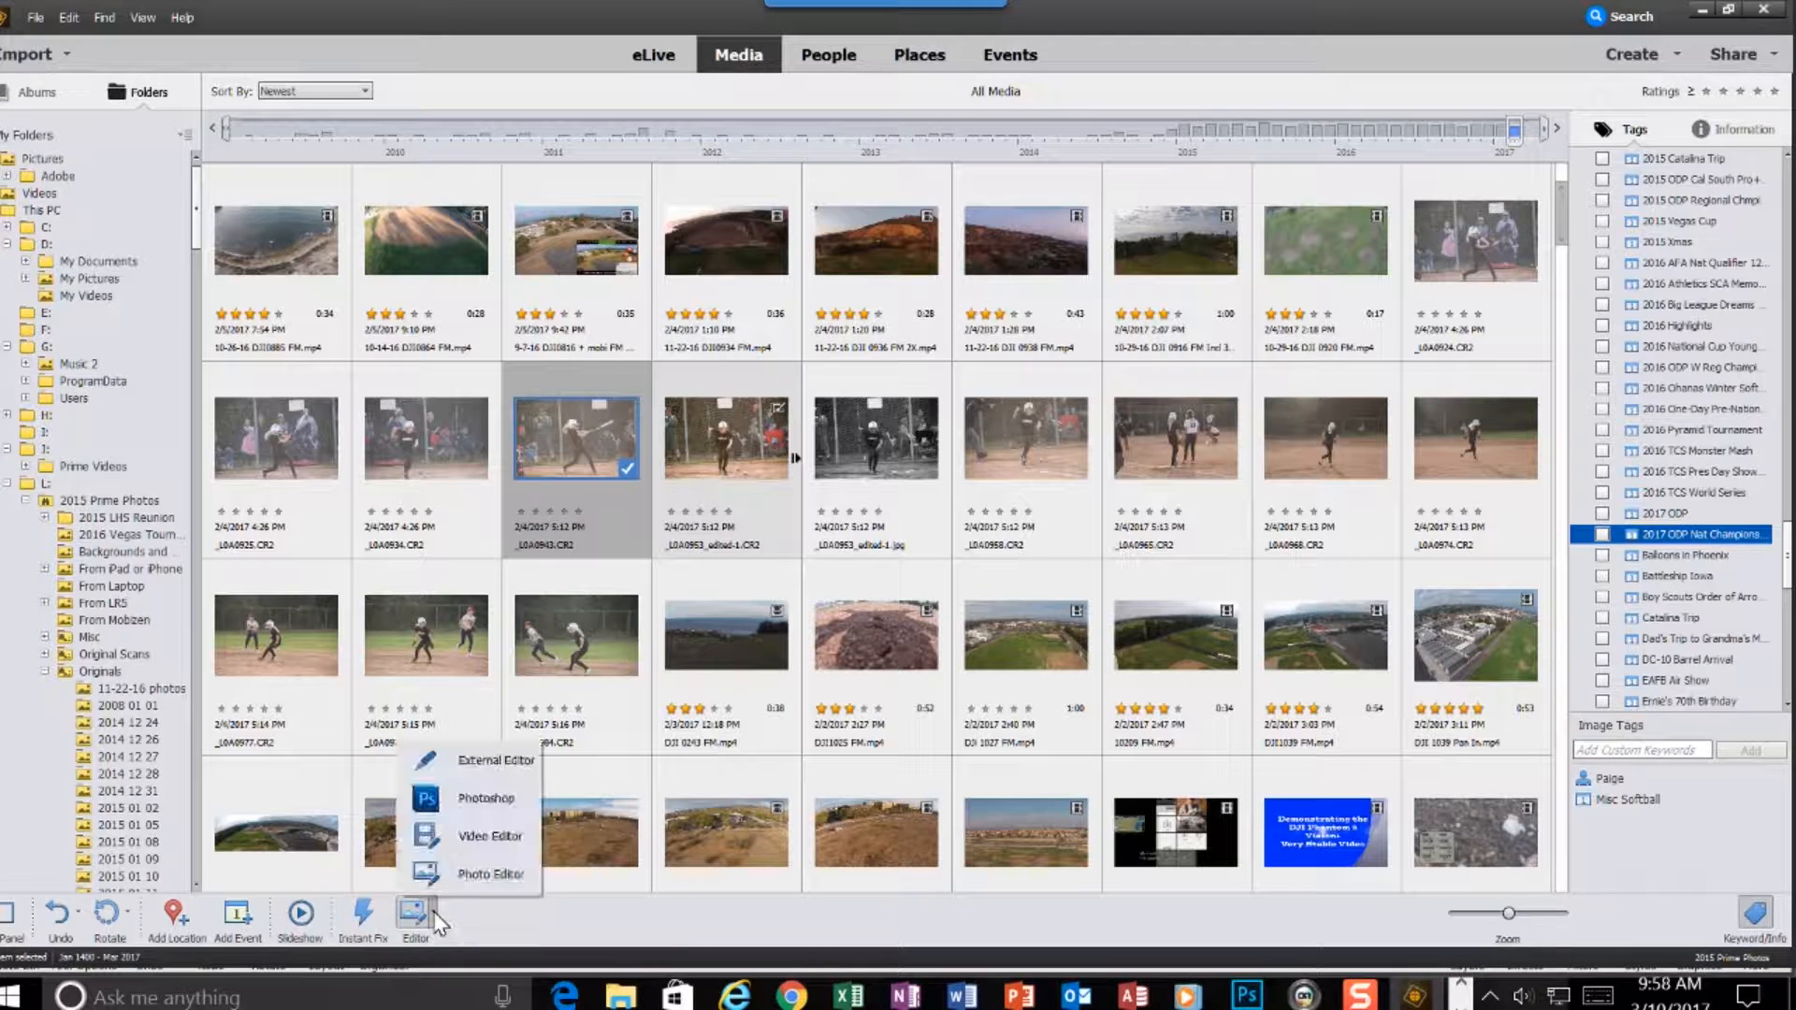
left_click(486, 872)
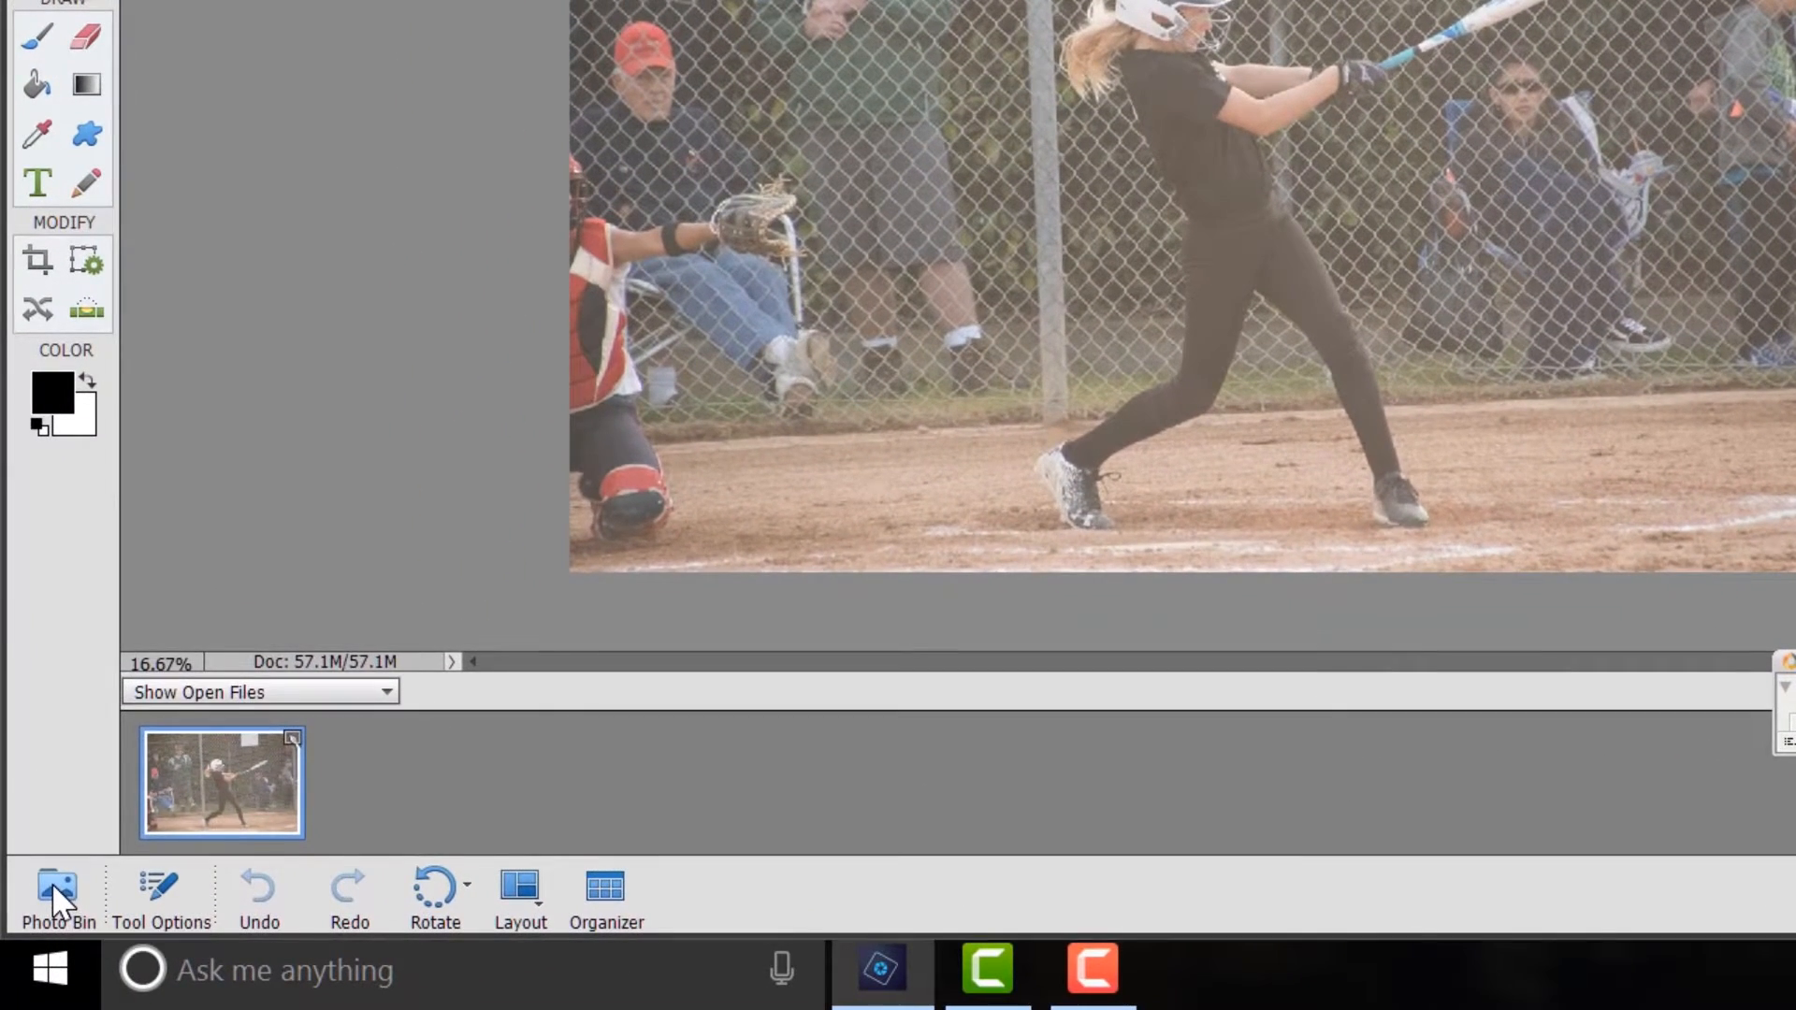
- Hide the Photo Bin, enlarge the photo in the workspace and move the Adjustments panel off the image
left_click(54, 888)
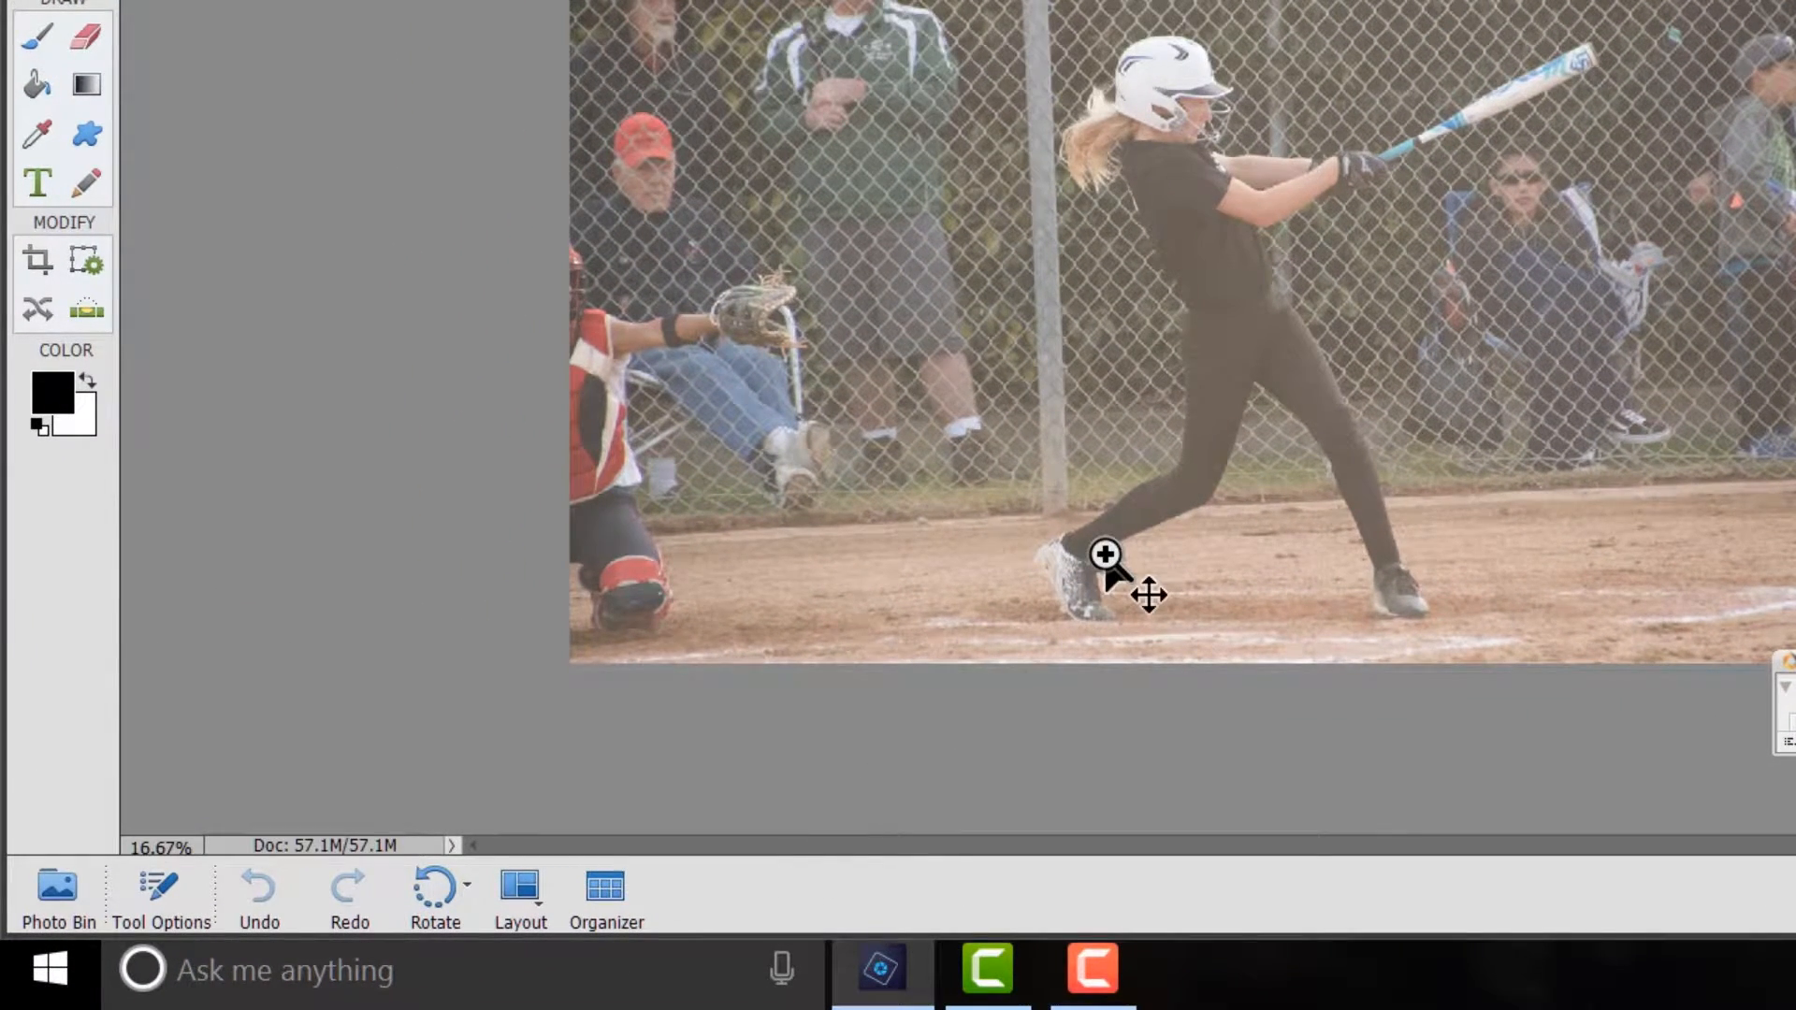
left_click(1105, 555)
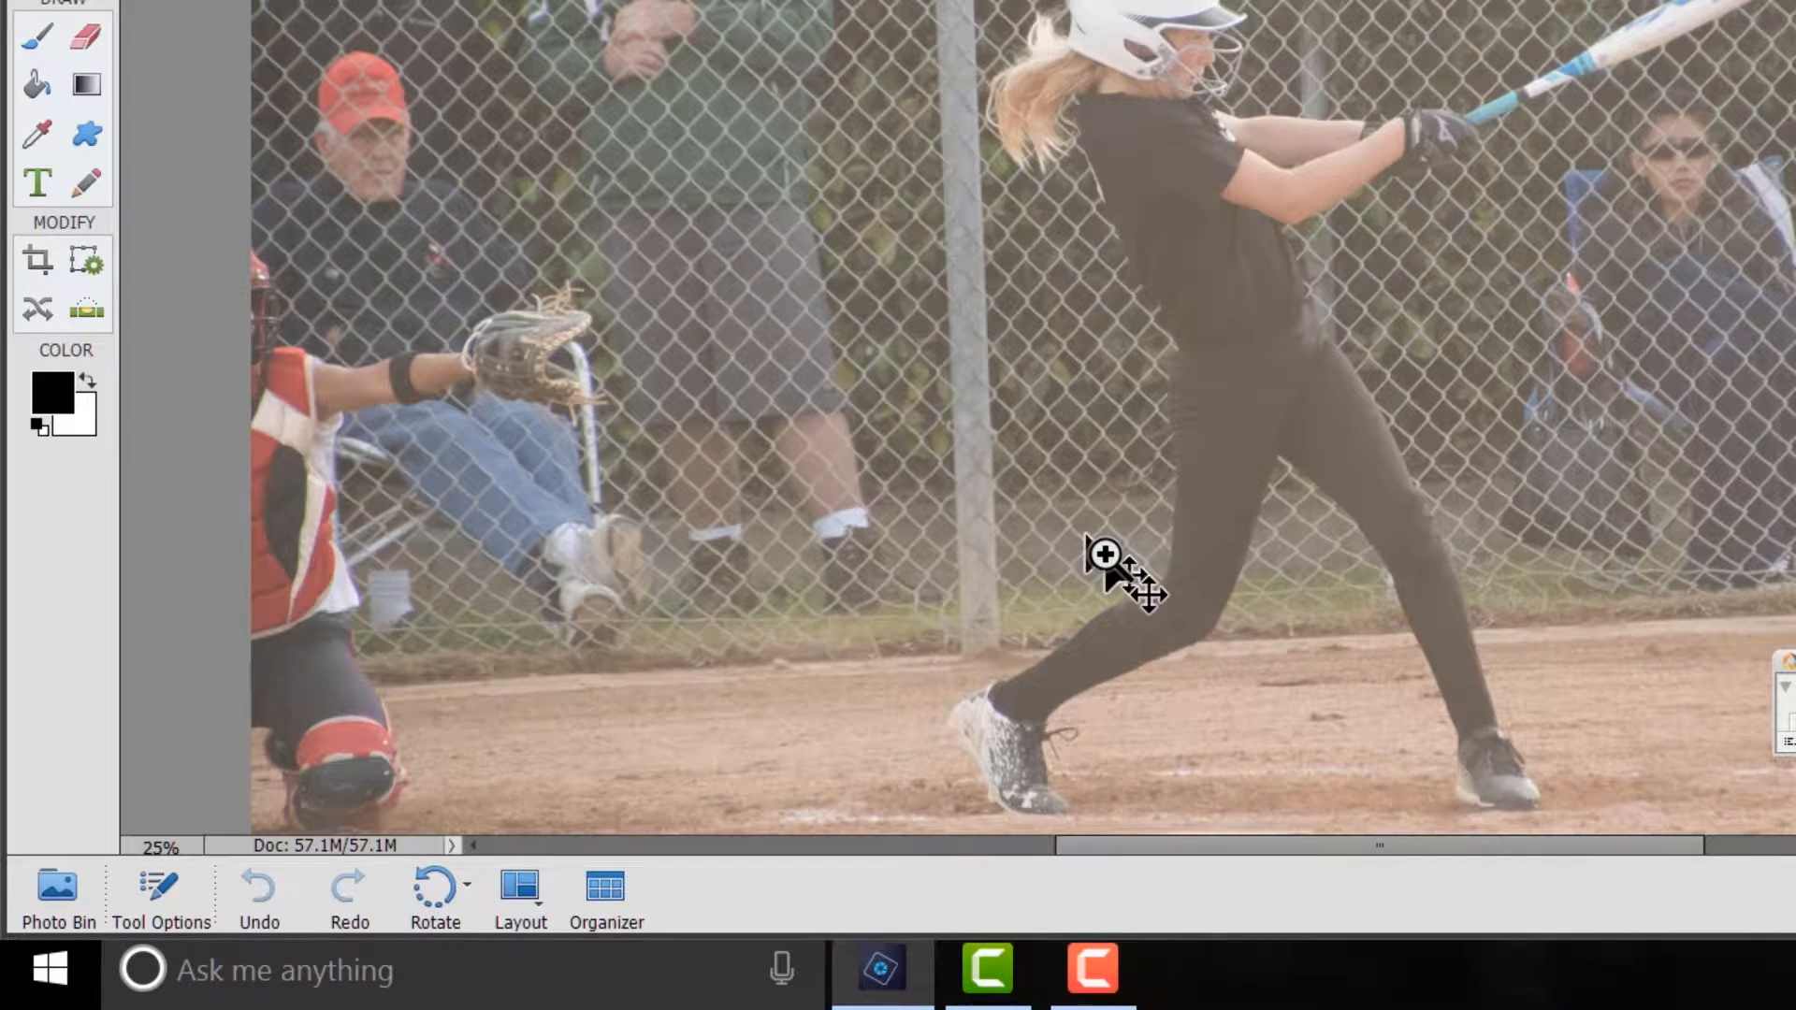
left_click(1104, 555, "alt")
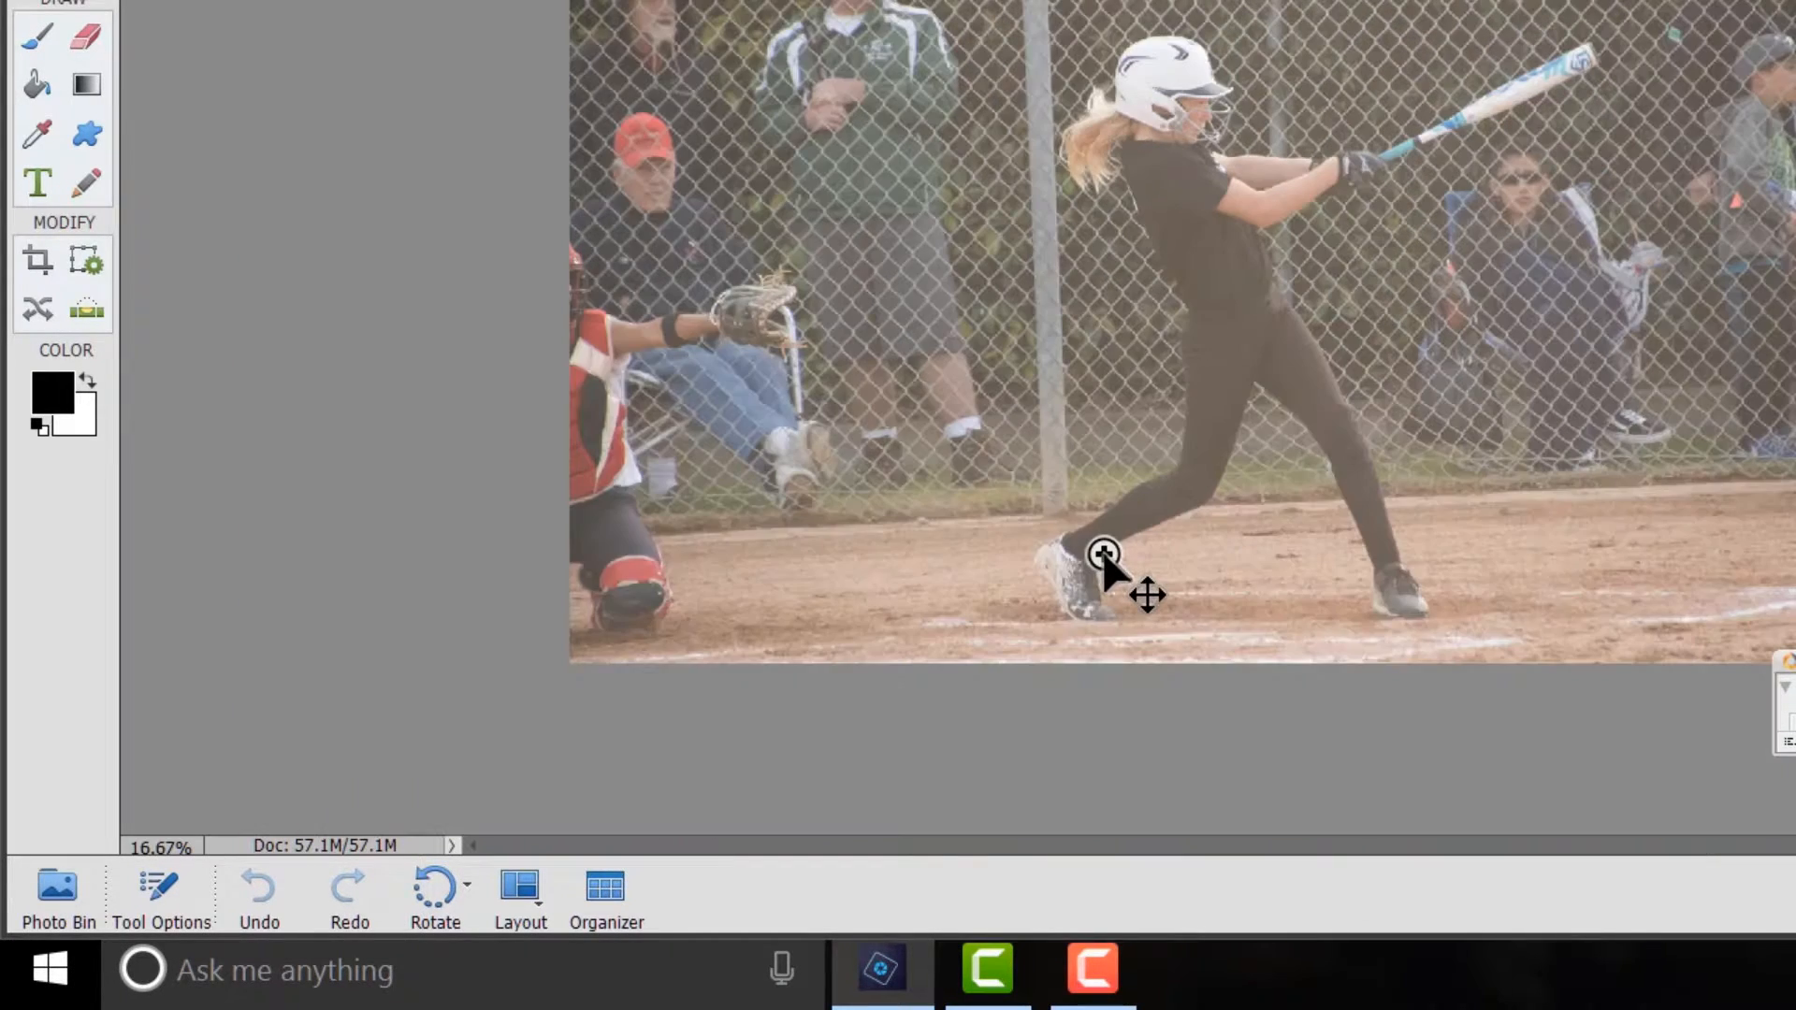
left_click(1105, 555)
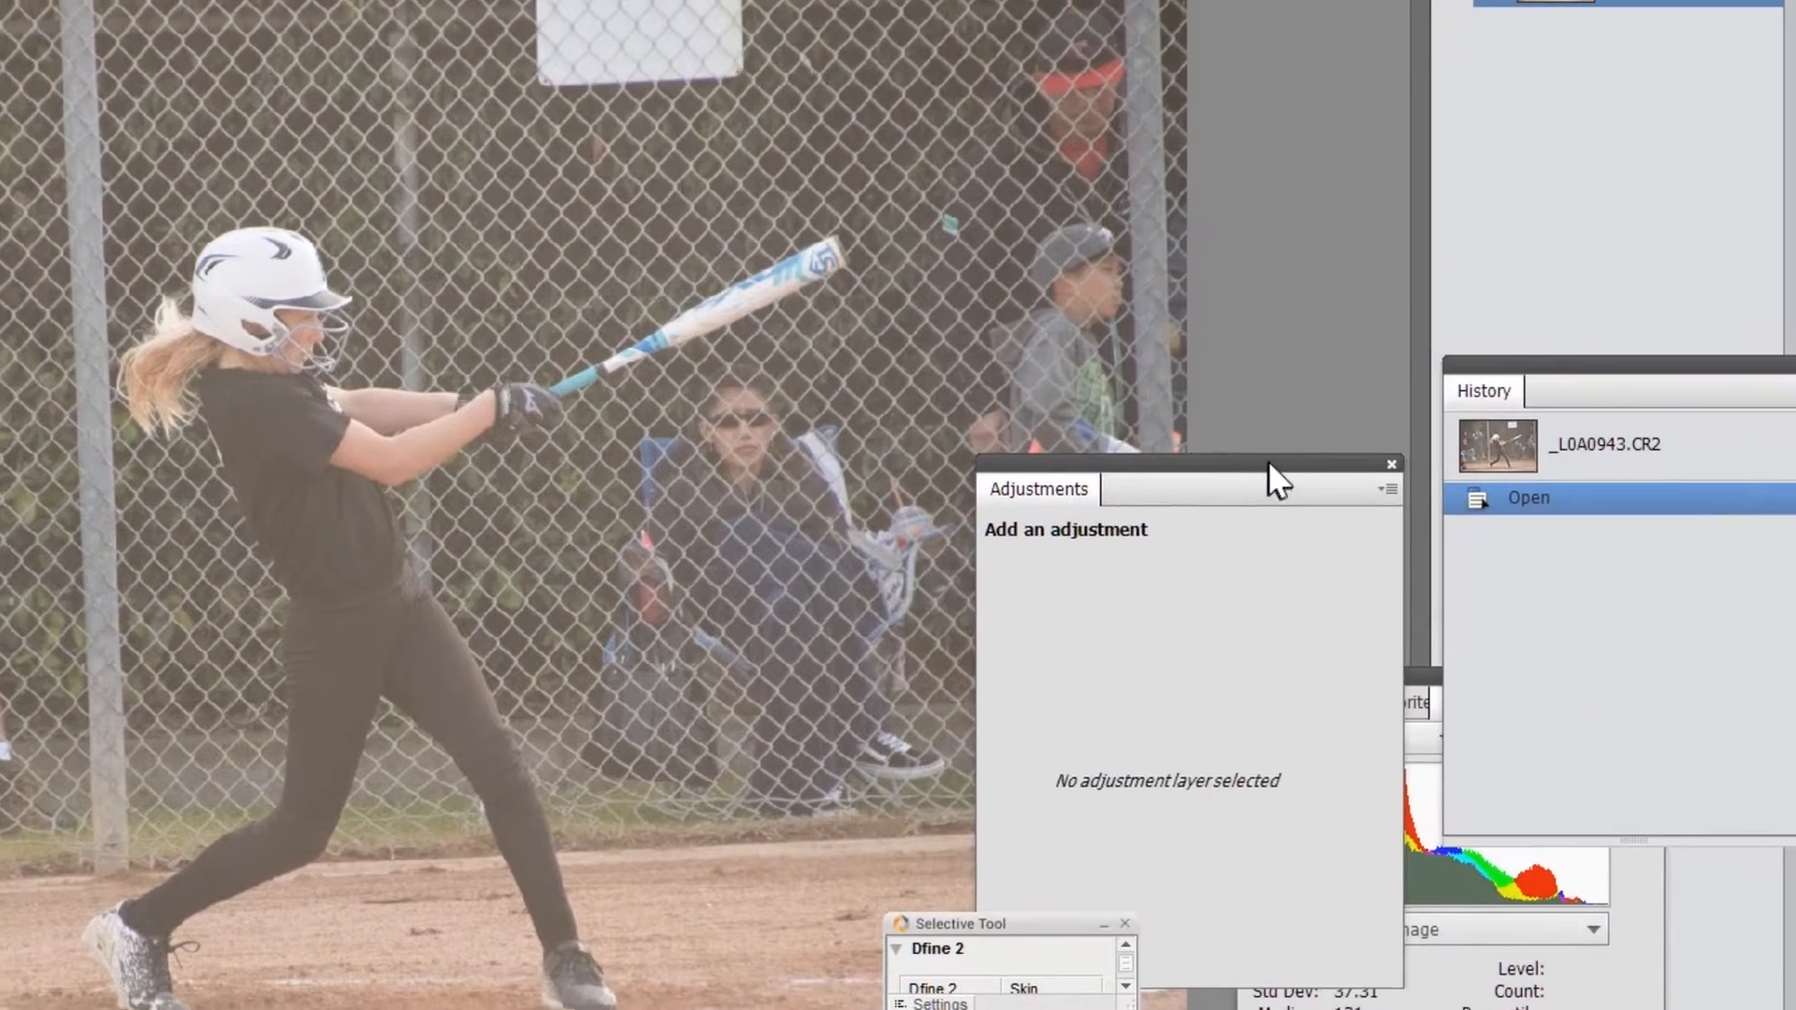
left_click_drag(1266, 460, 1601, 141)
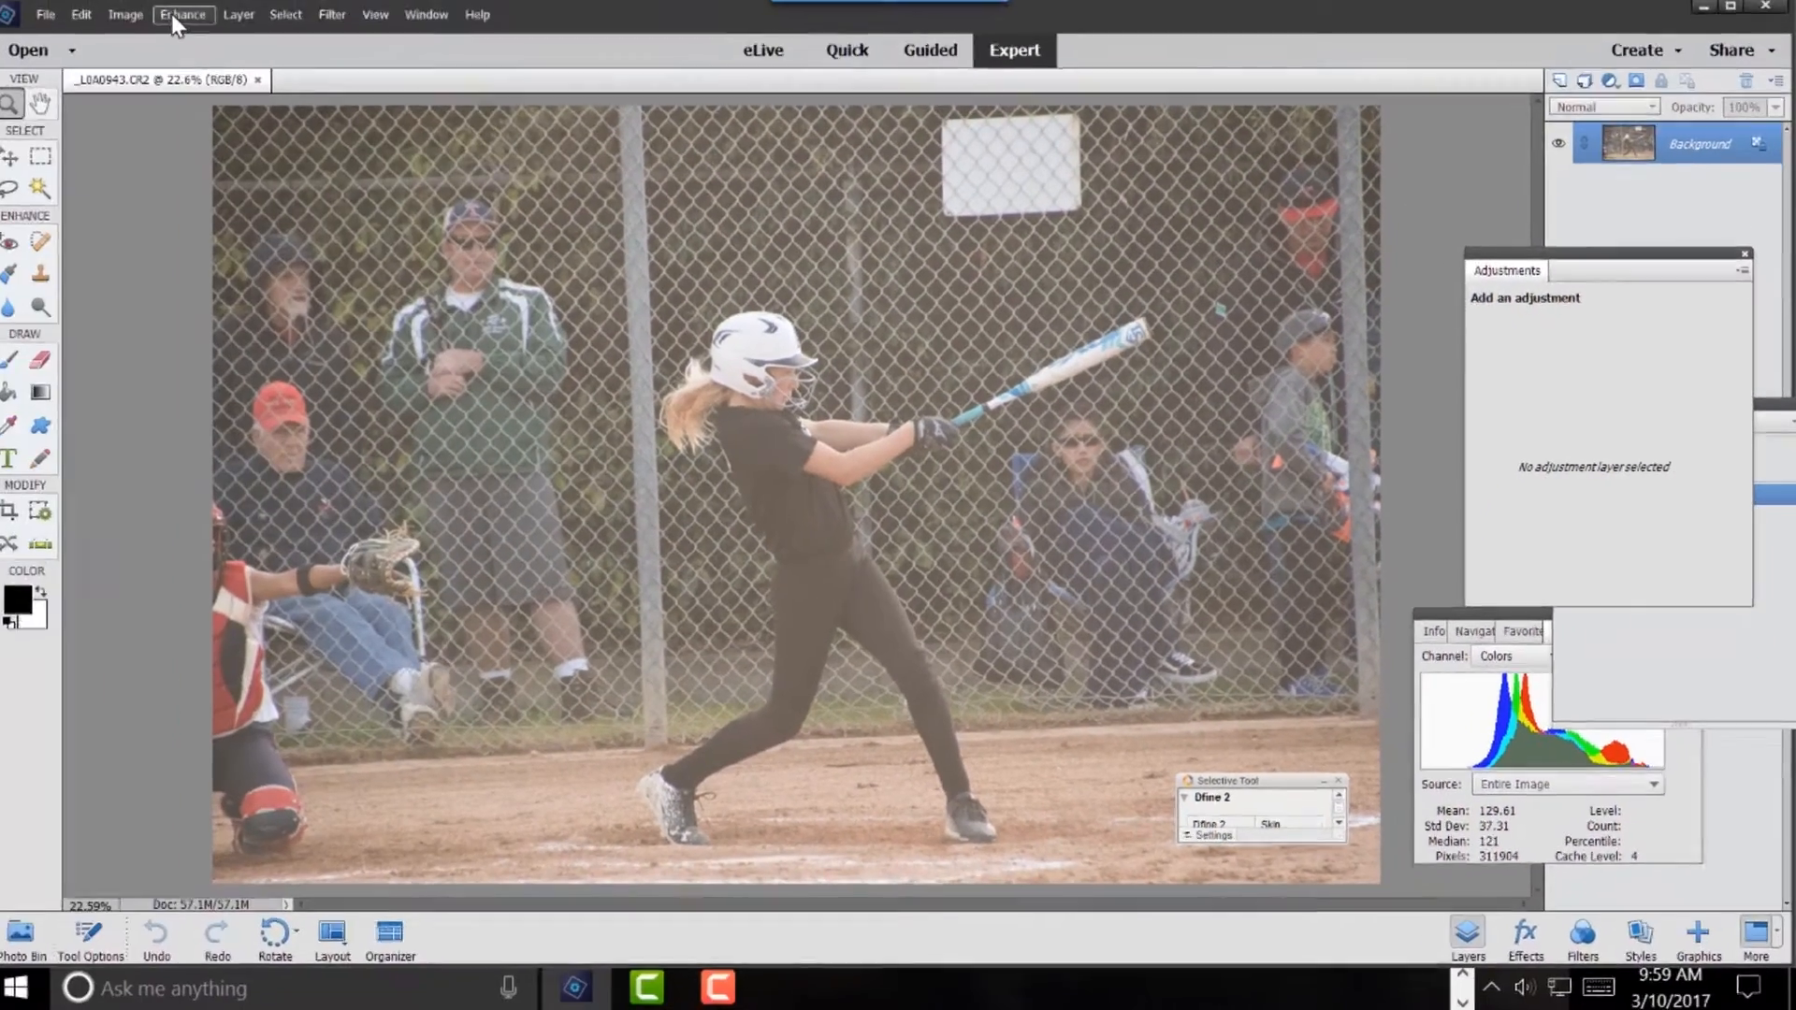
left_click(197, 20)
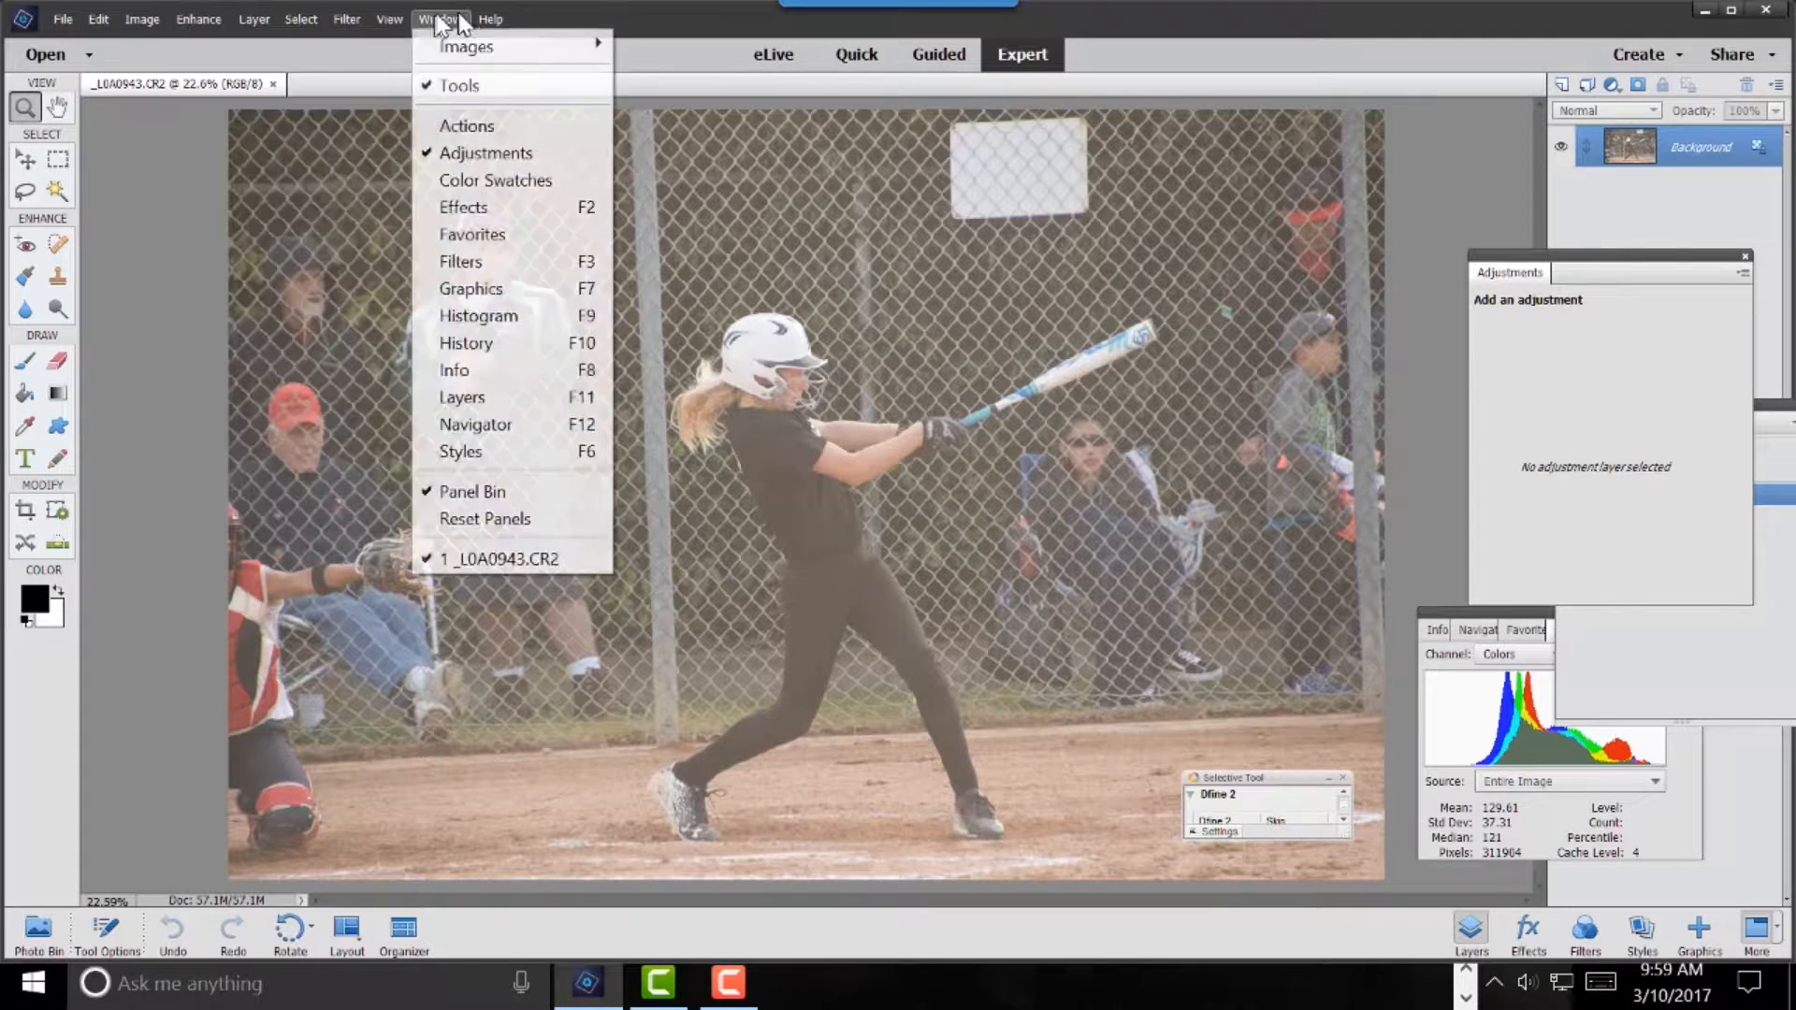
mouse_move(490, 19)
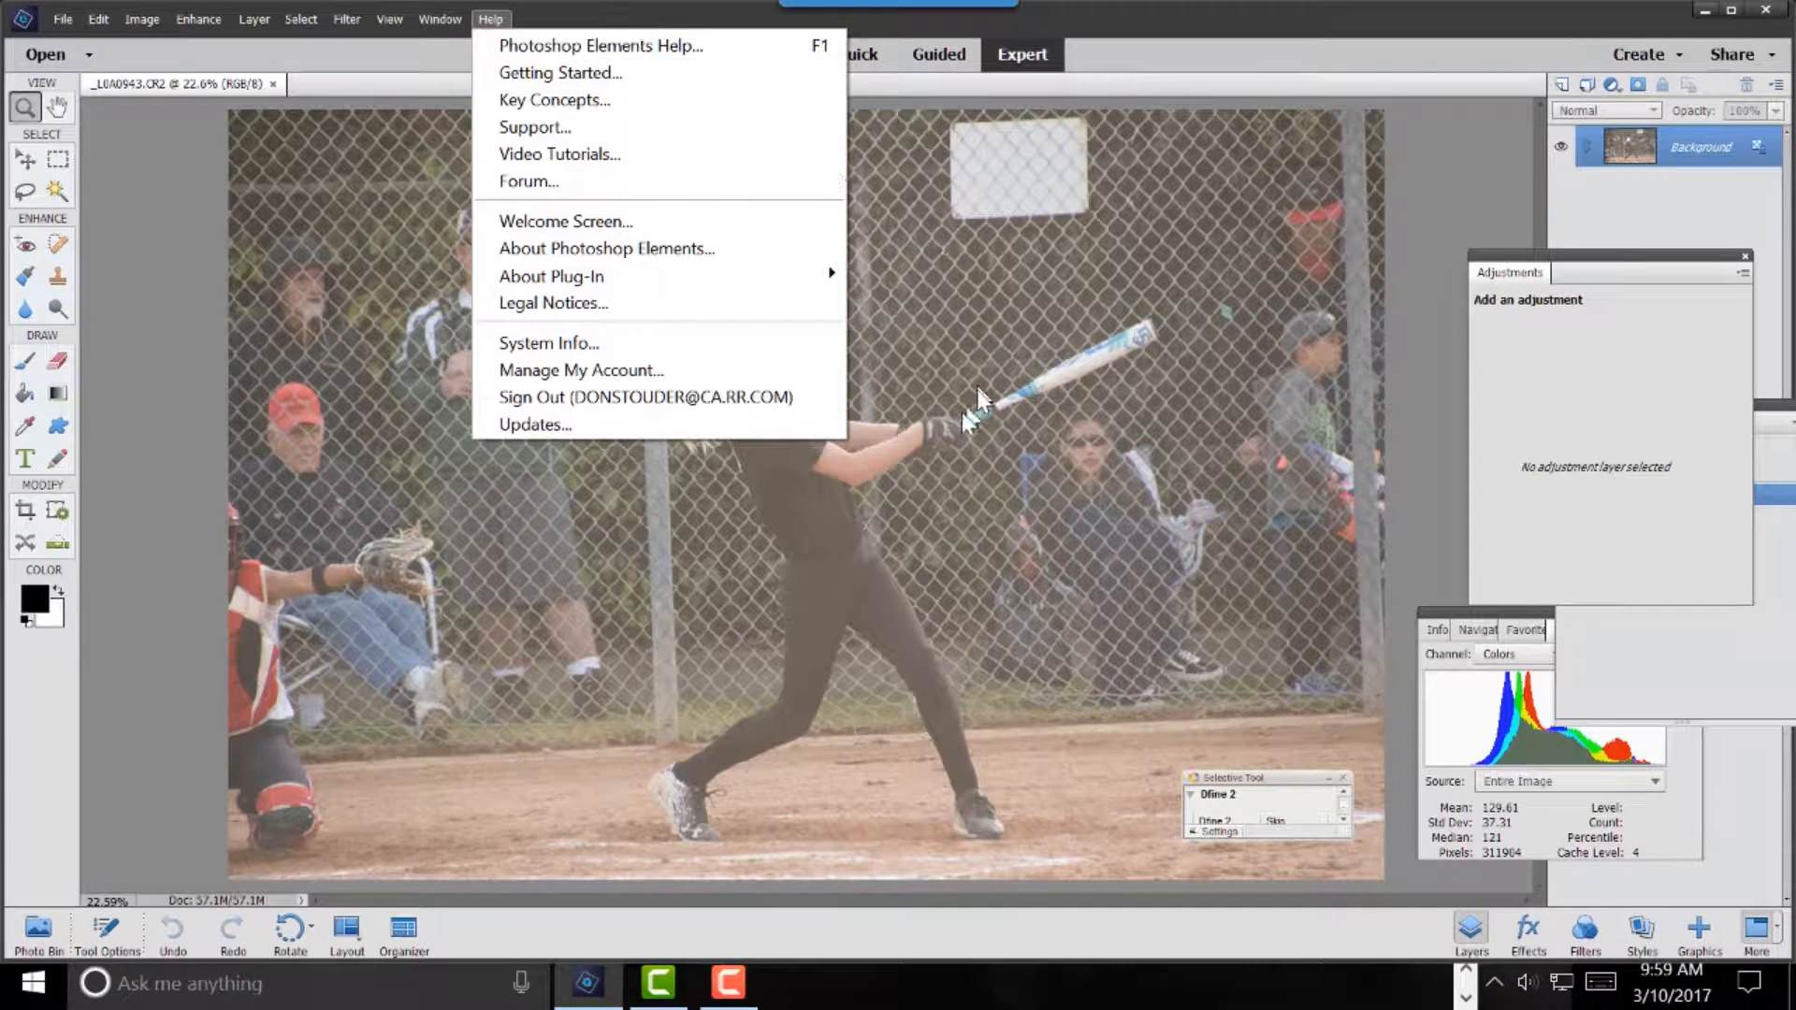
left_click(1392, 82)
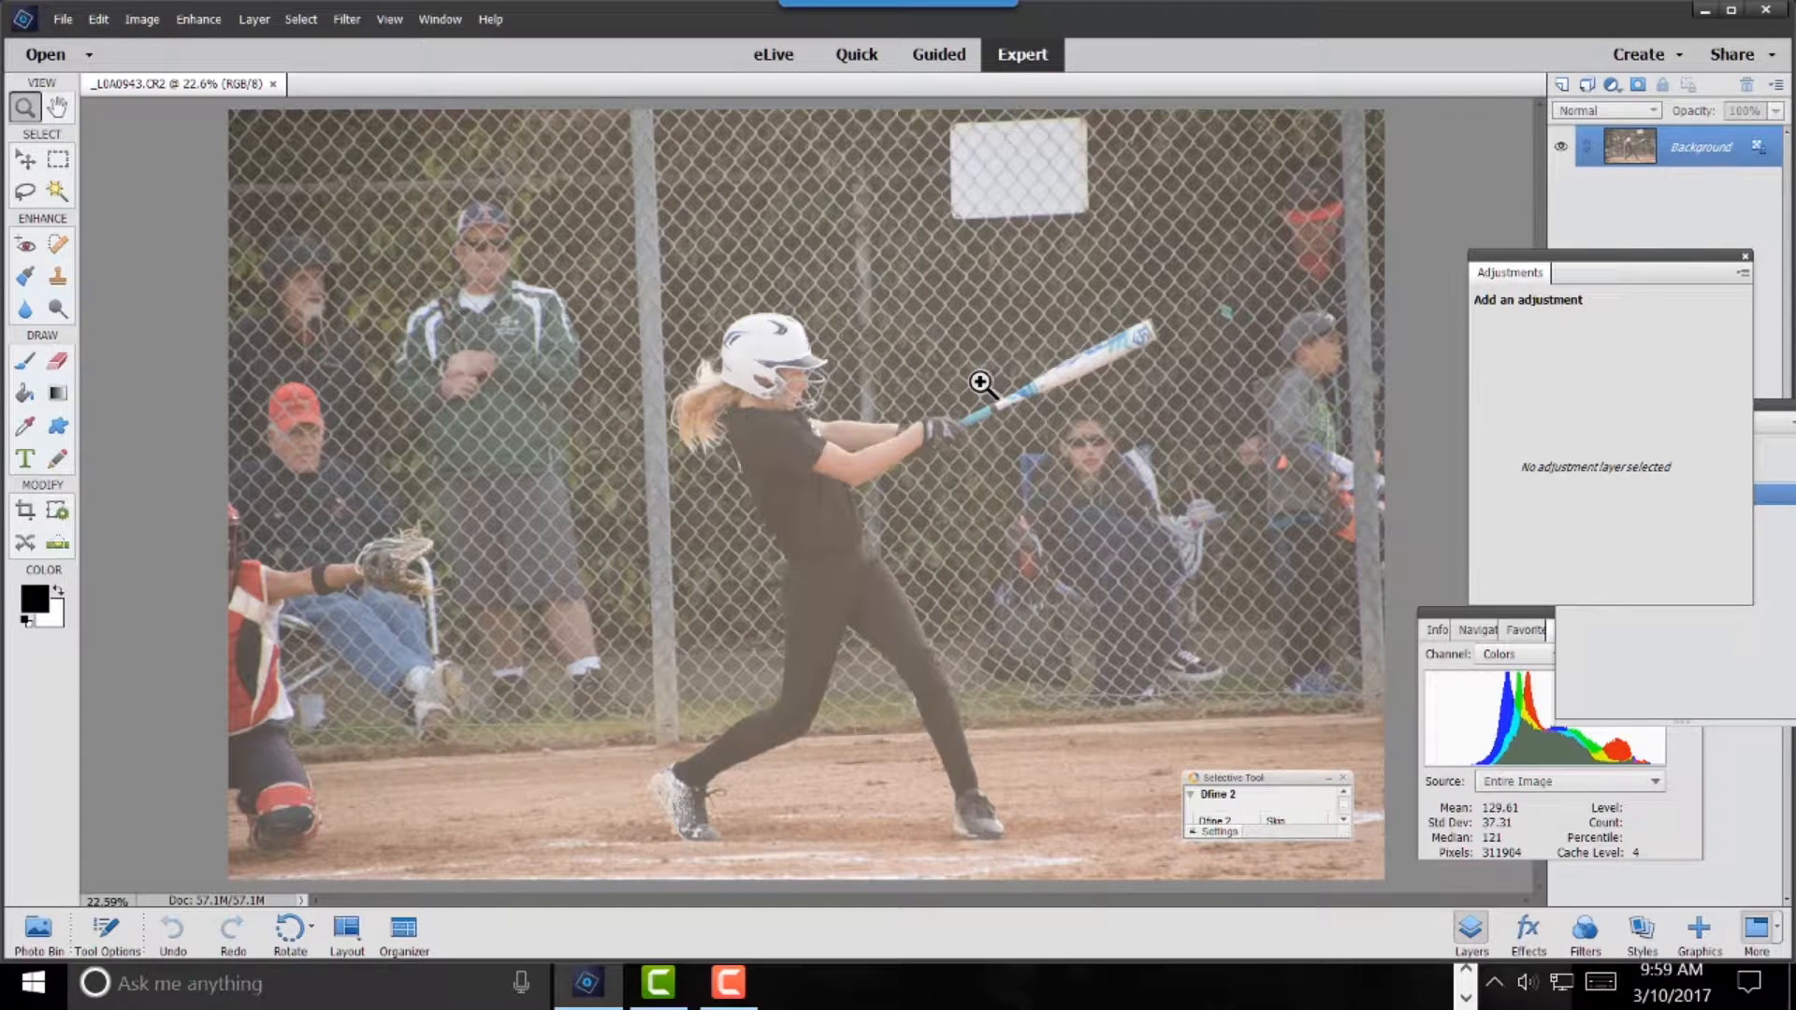
- Duplicate the Background layer and name the copy Auto
key("ctrl+j")
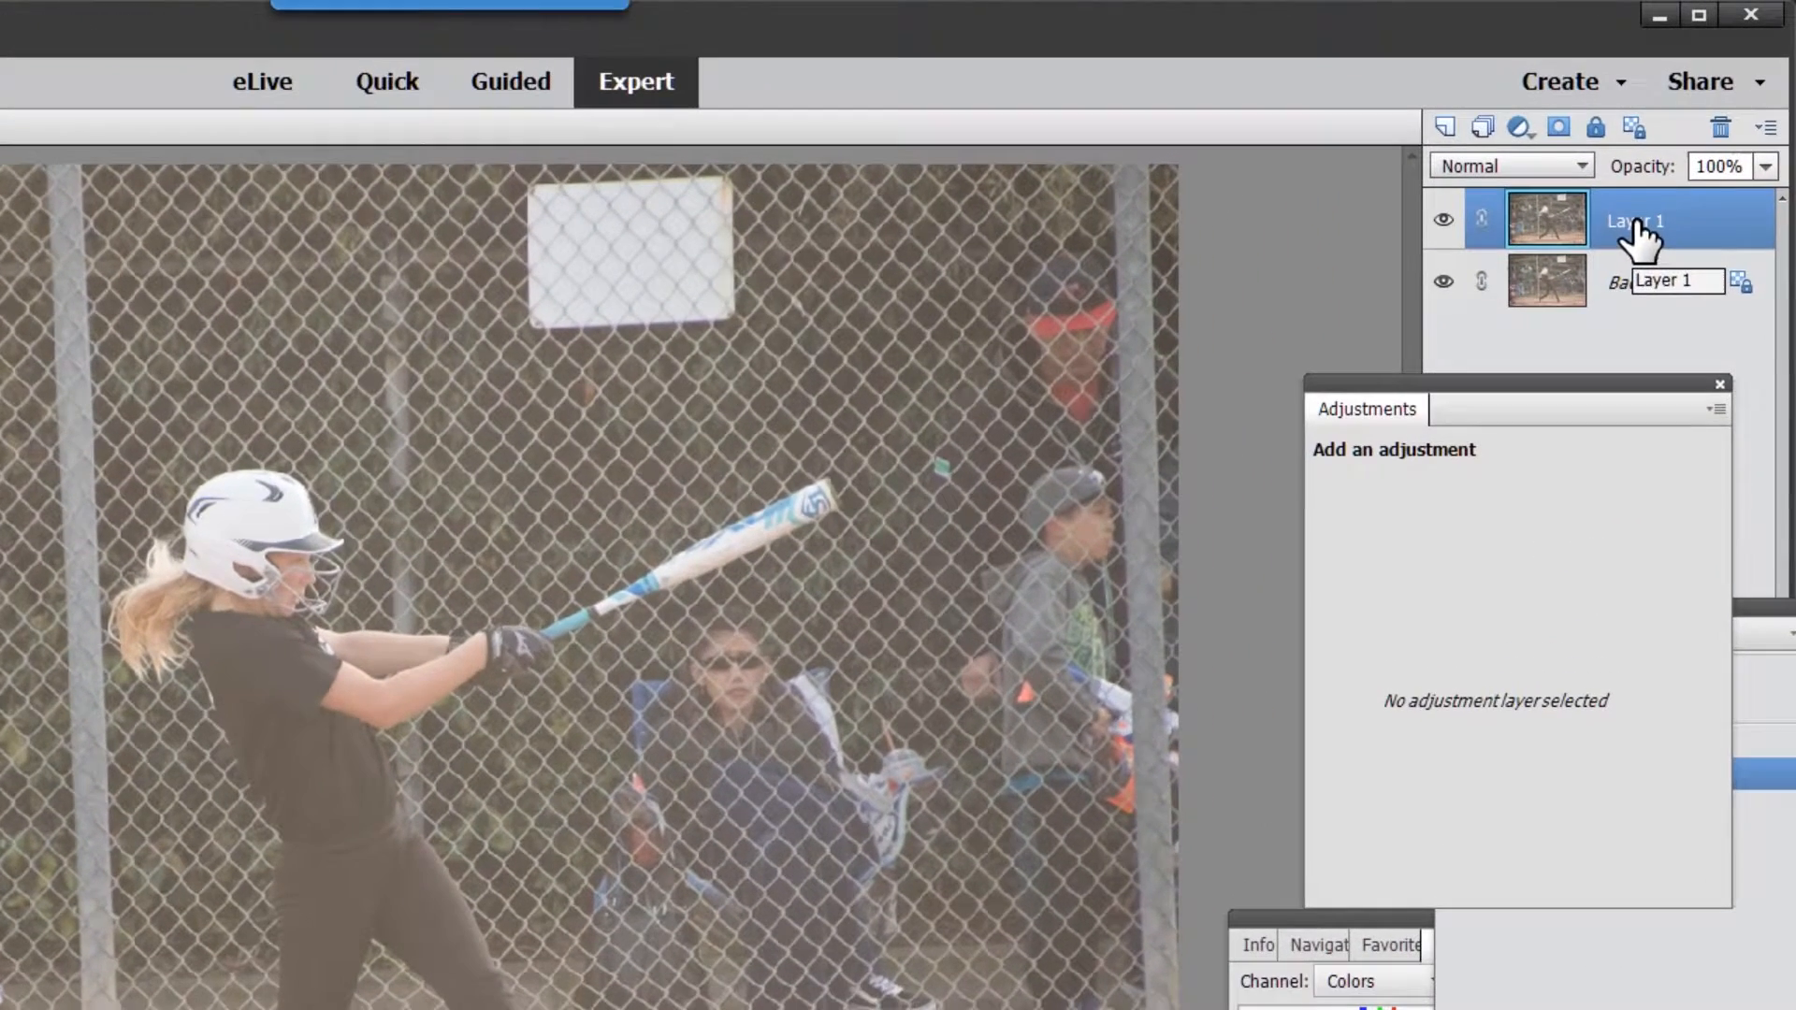
double_click(1634, 222)
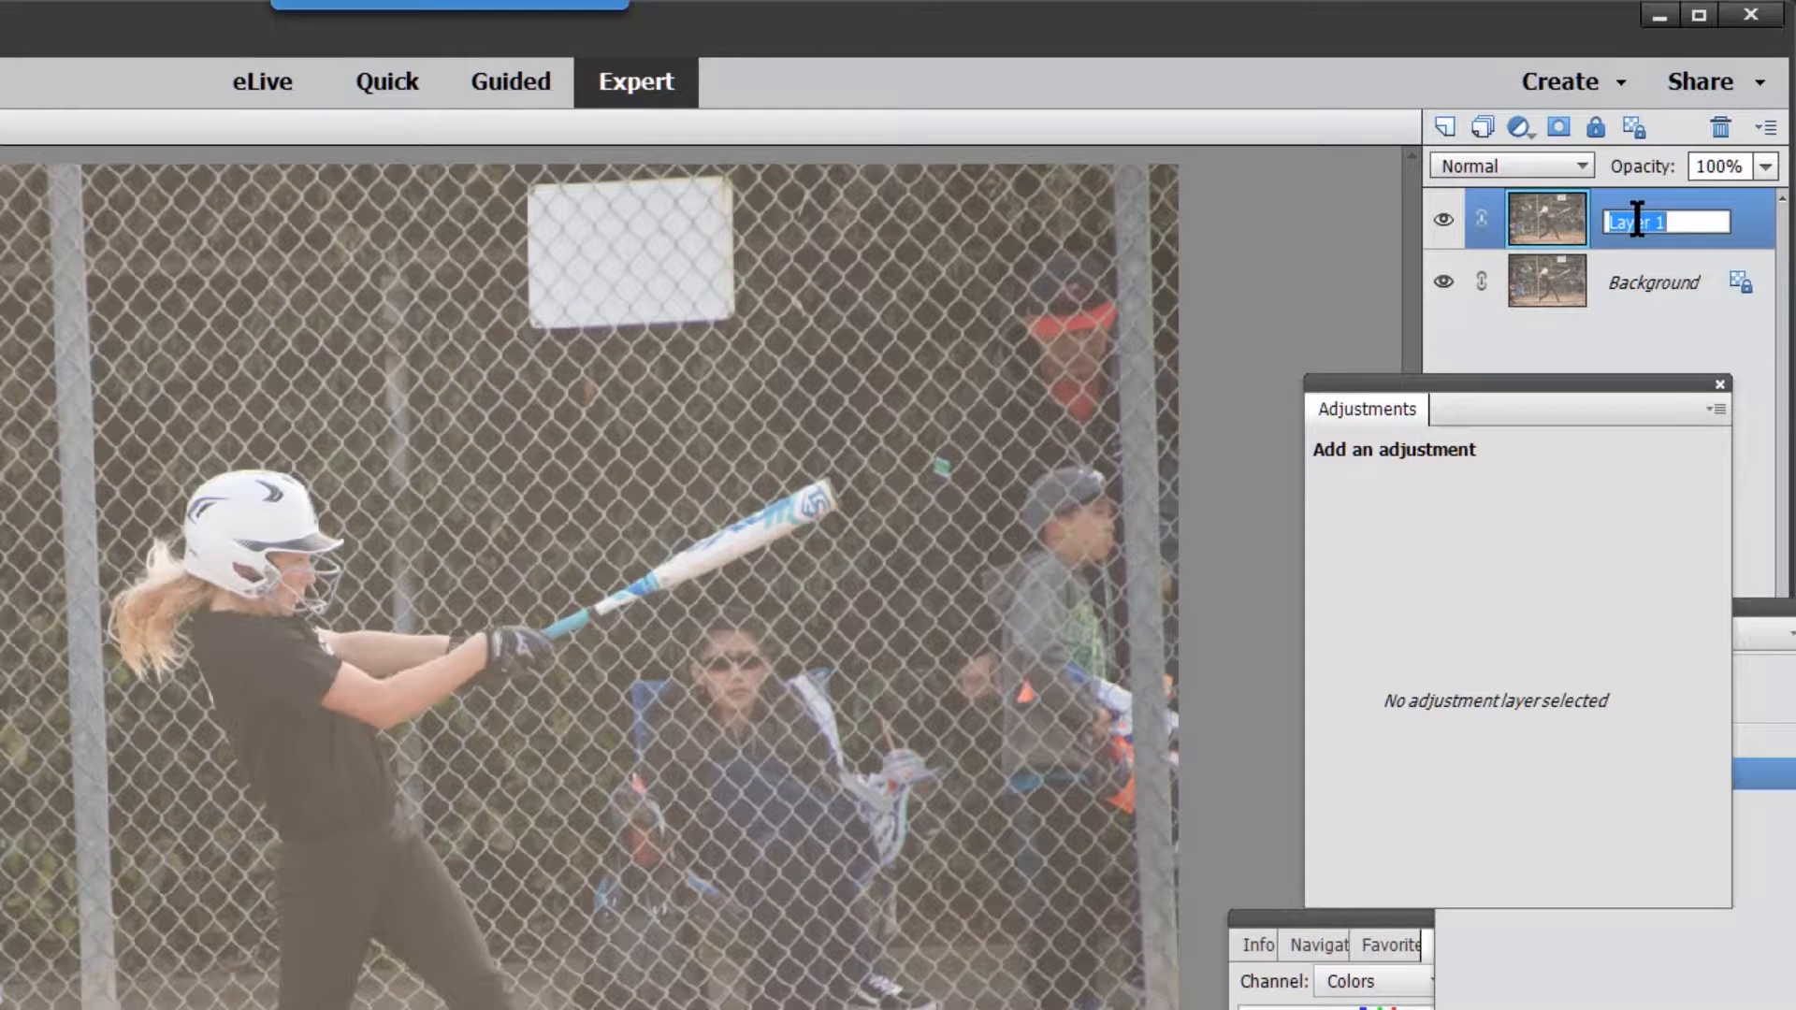
type("Auto")
key("Return")
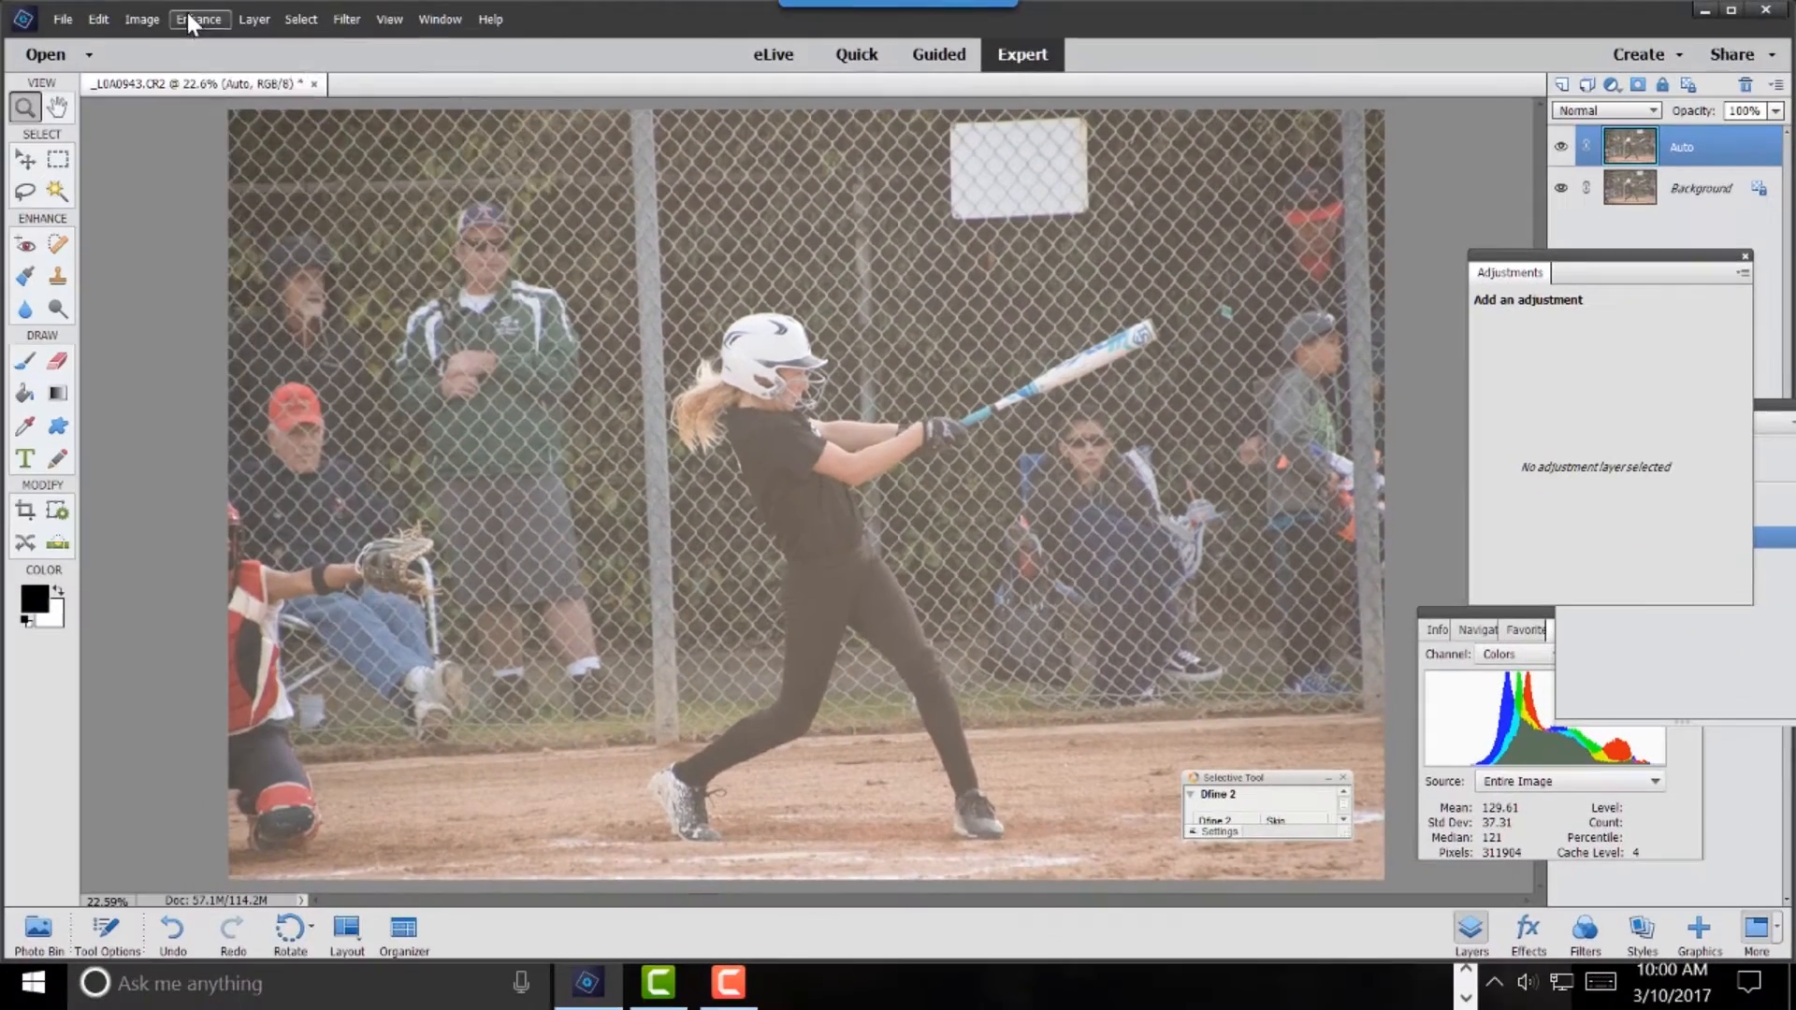
- Apply Auto Haze Removal to the Auto layer and compare it with the original by toggling the layer's visibility
left_click(191, 19)
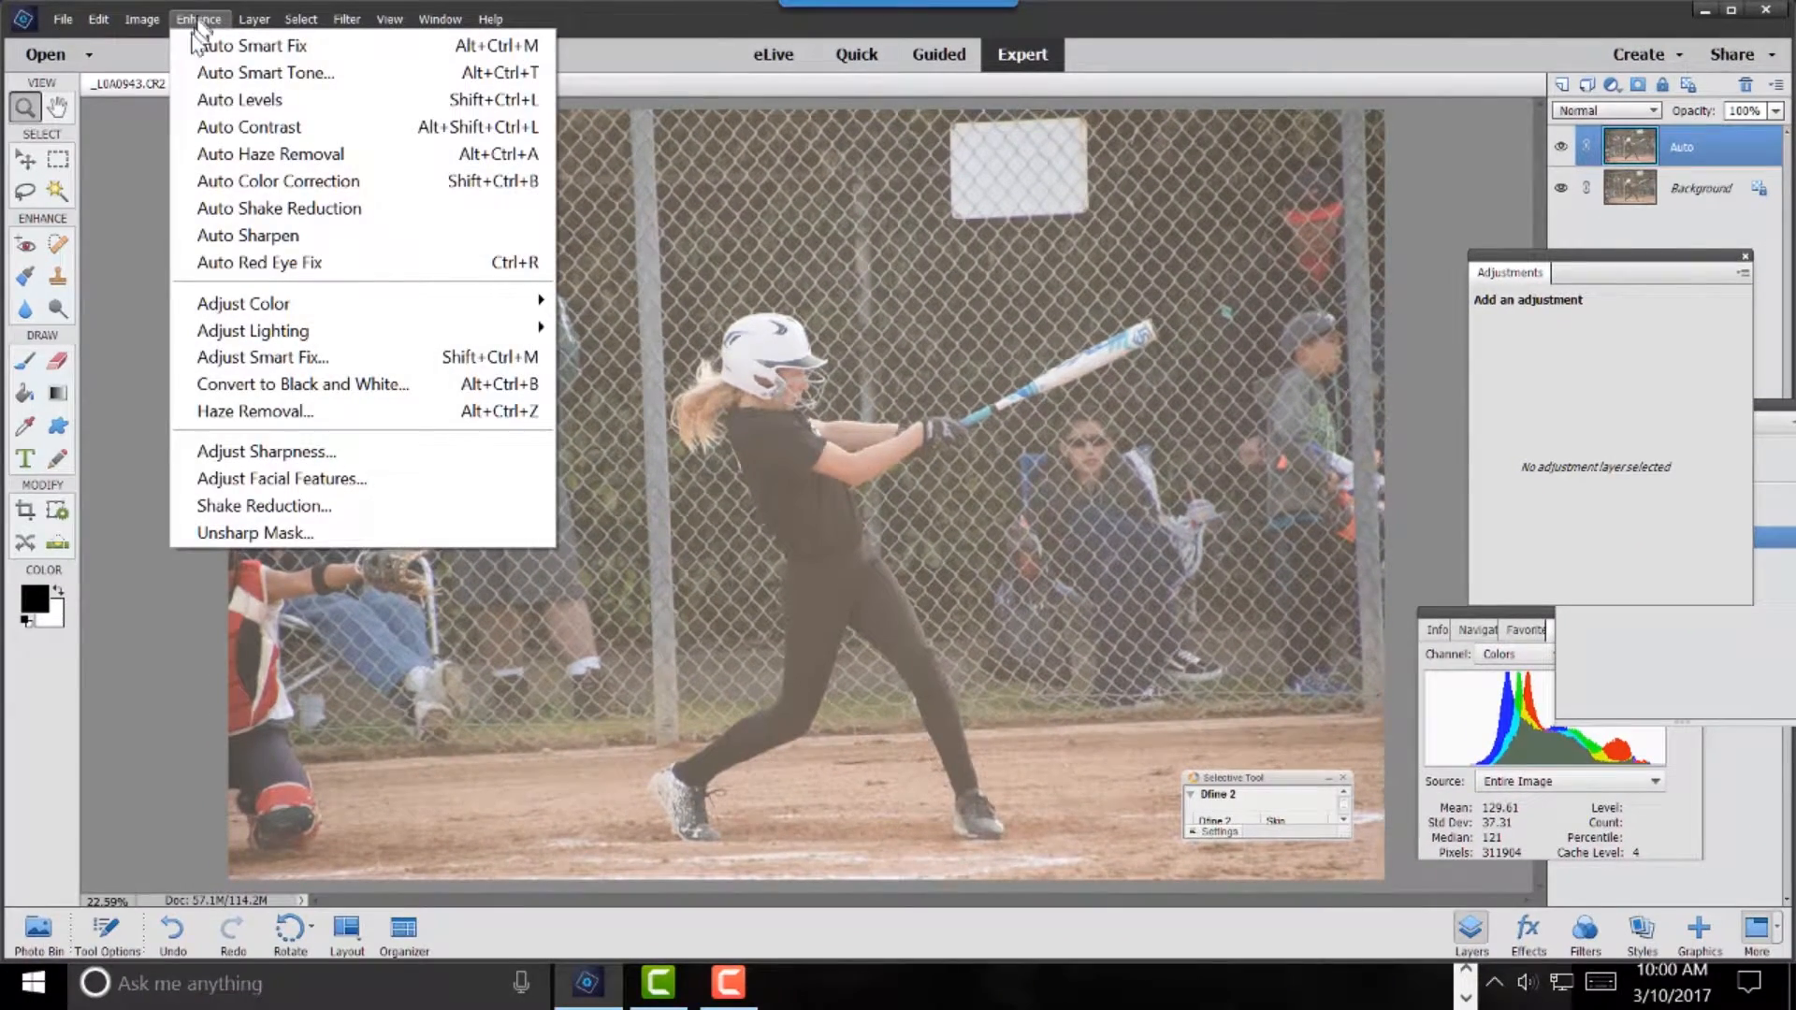
left_click(237, 161)
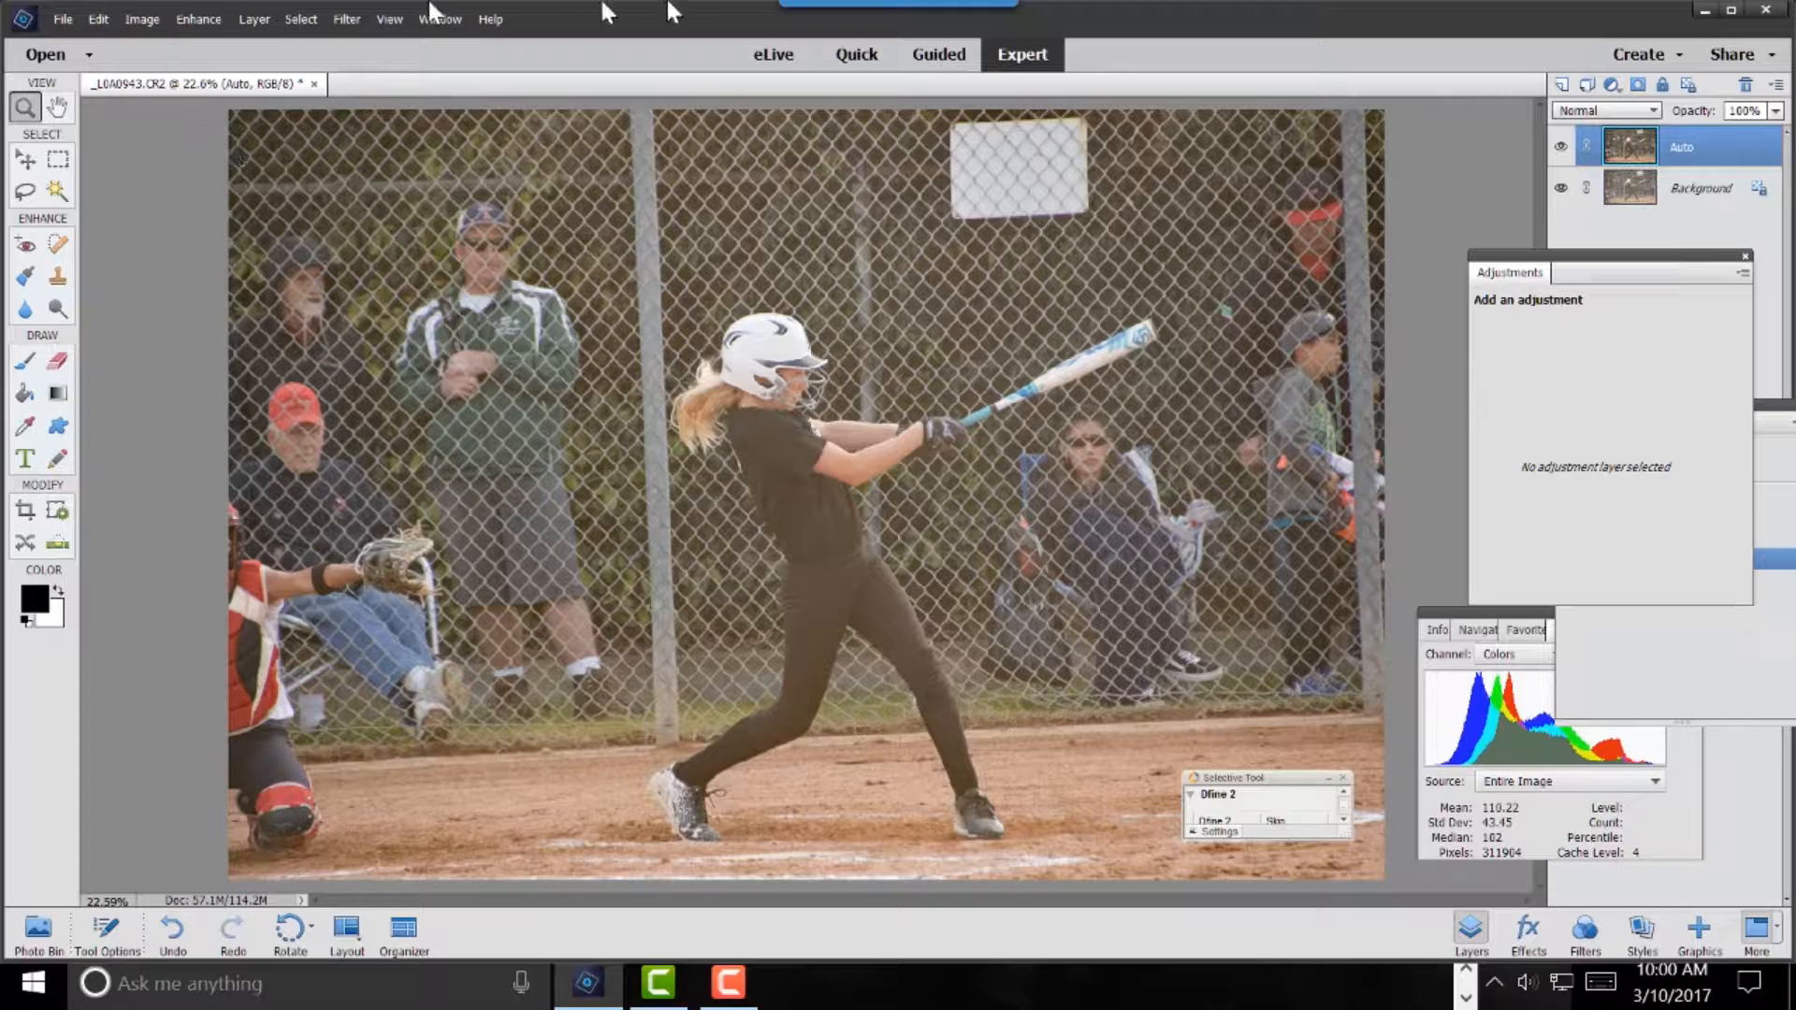
left_click(1560, 148)
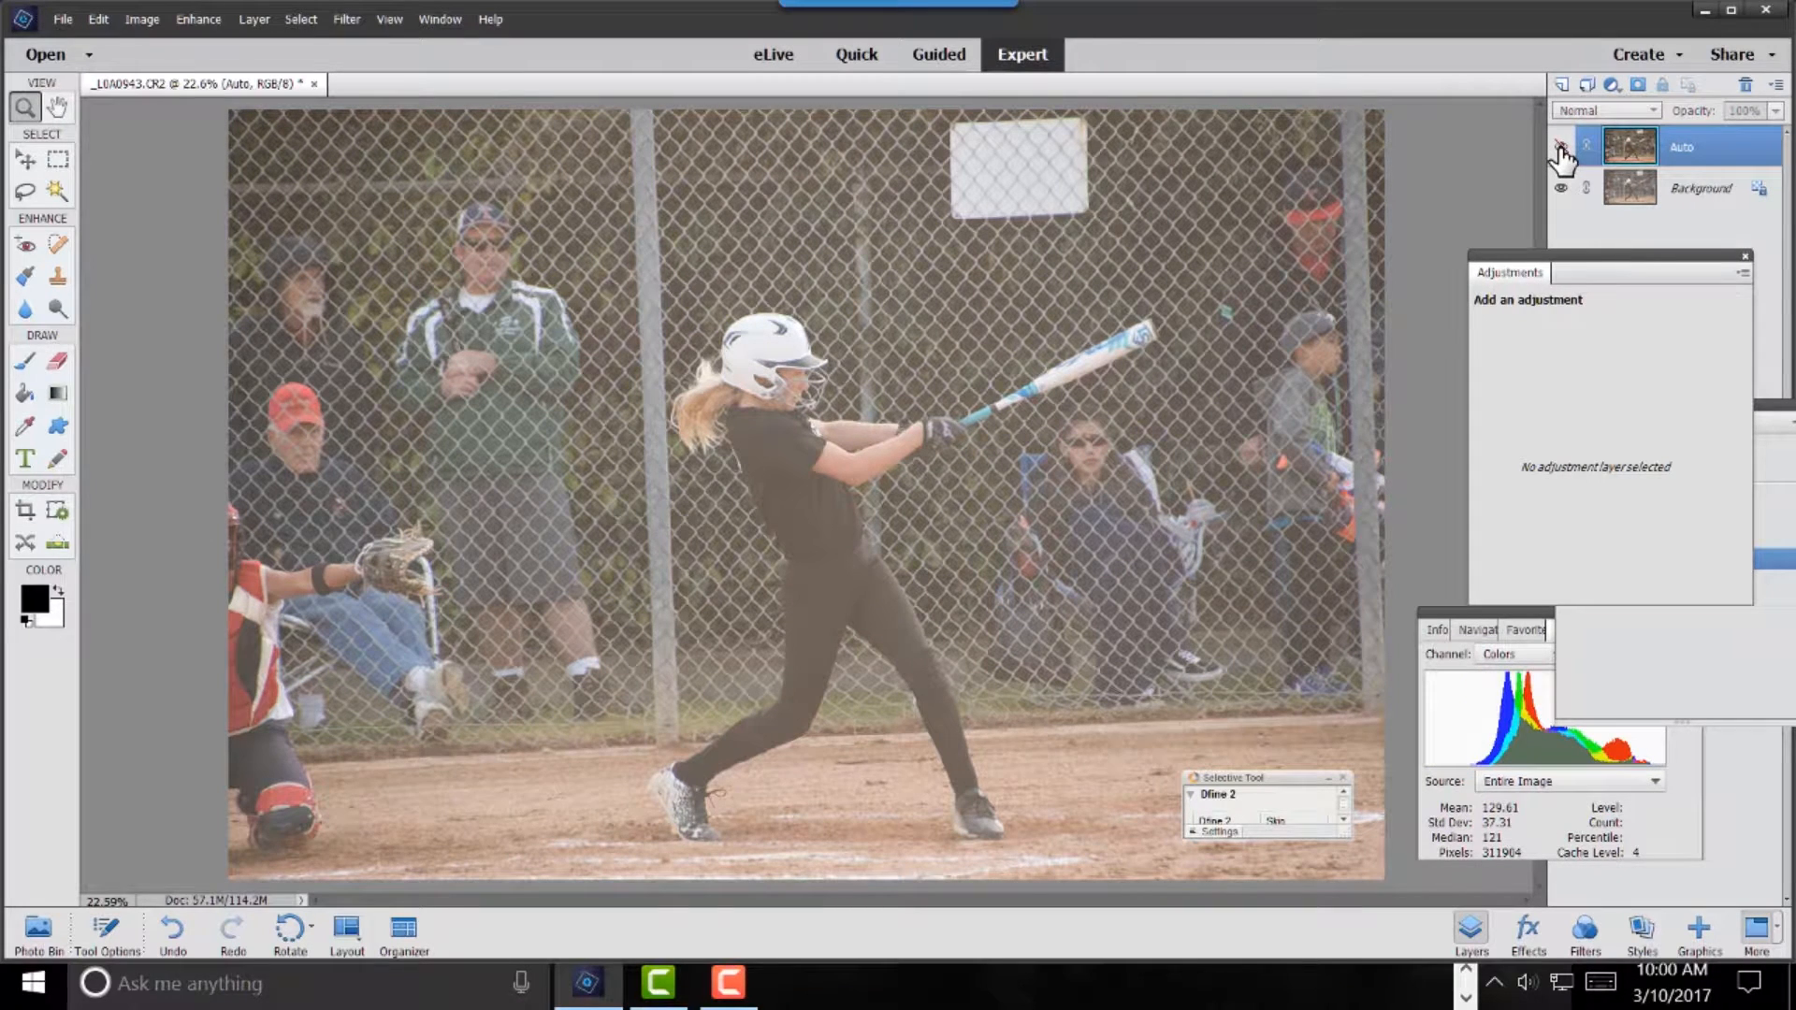
left_click(1560, 148)
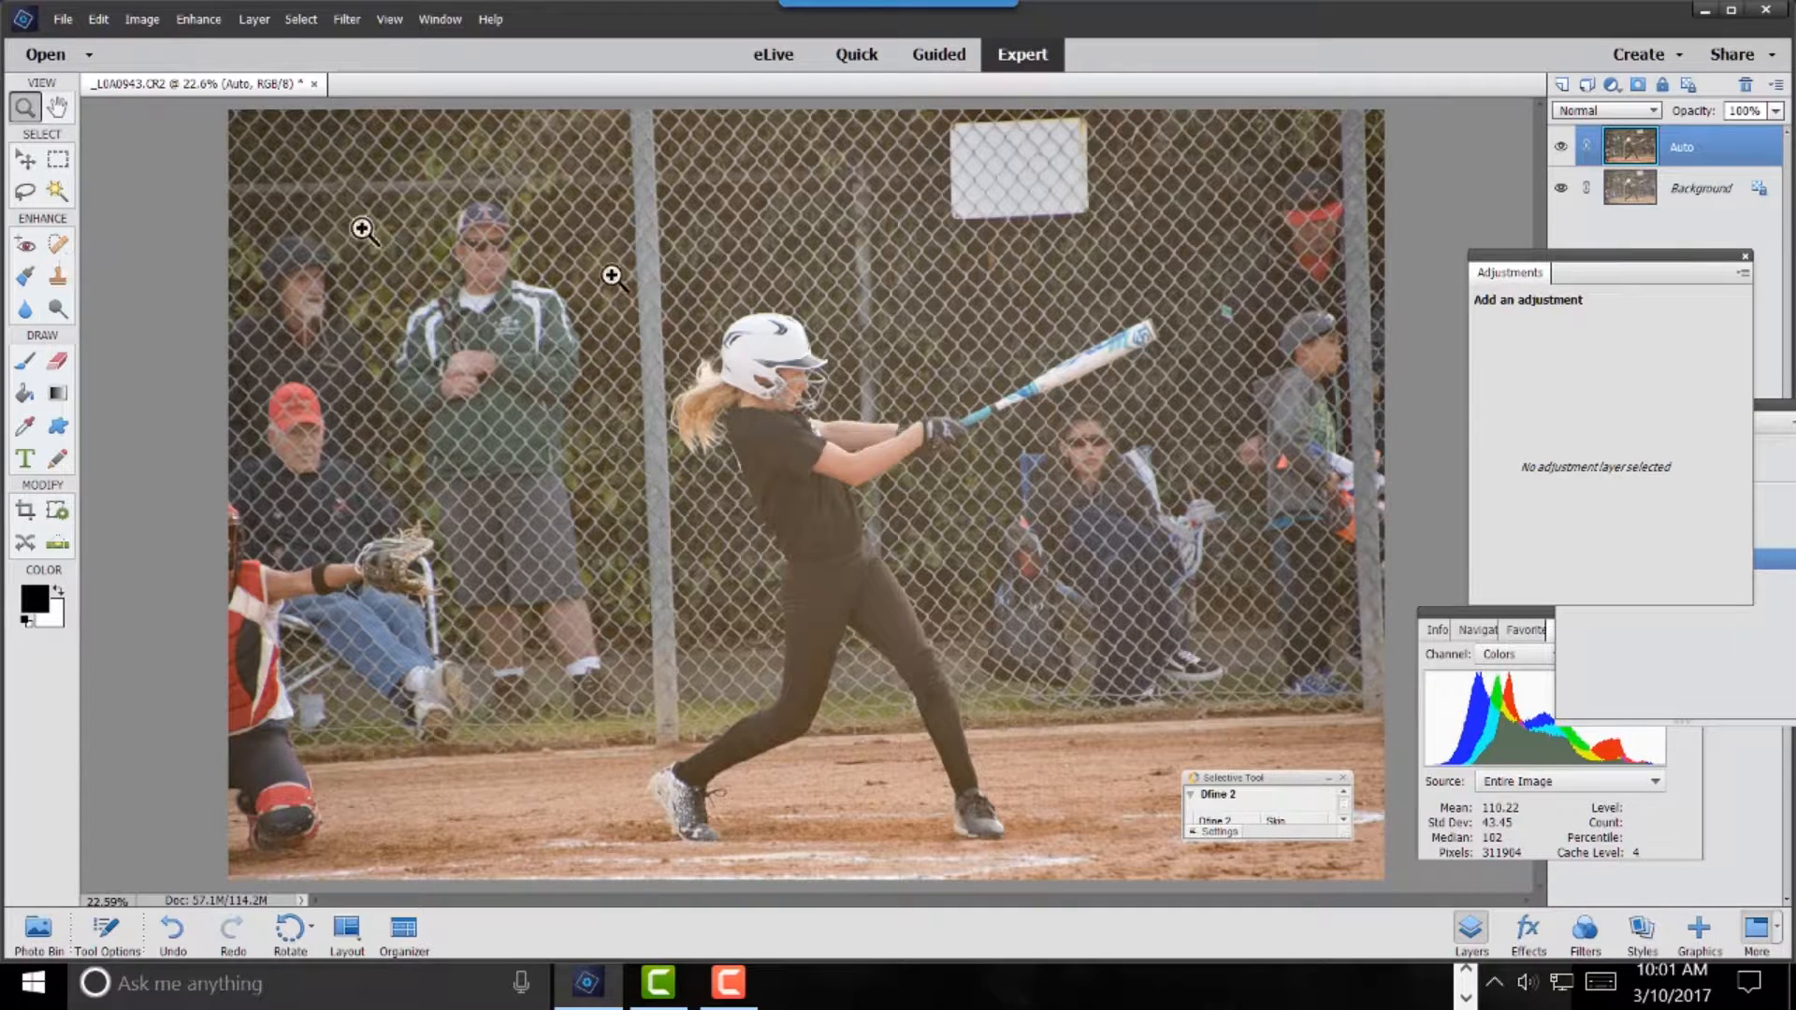
- Duplicate the Background layer as a layer named Manual and hide the Auto layer
left_click(1635, 192)
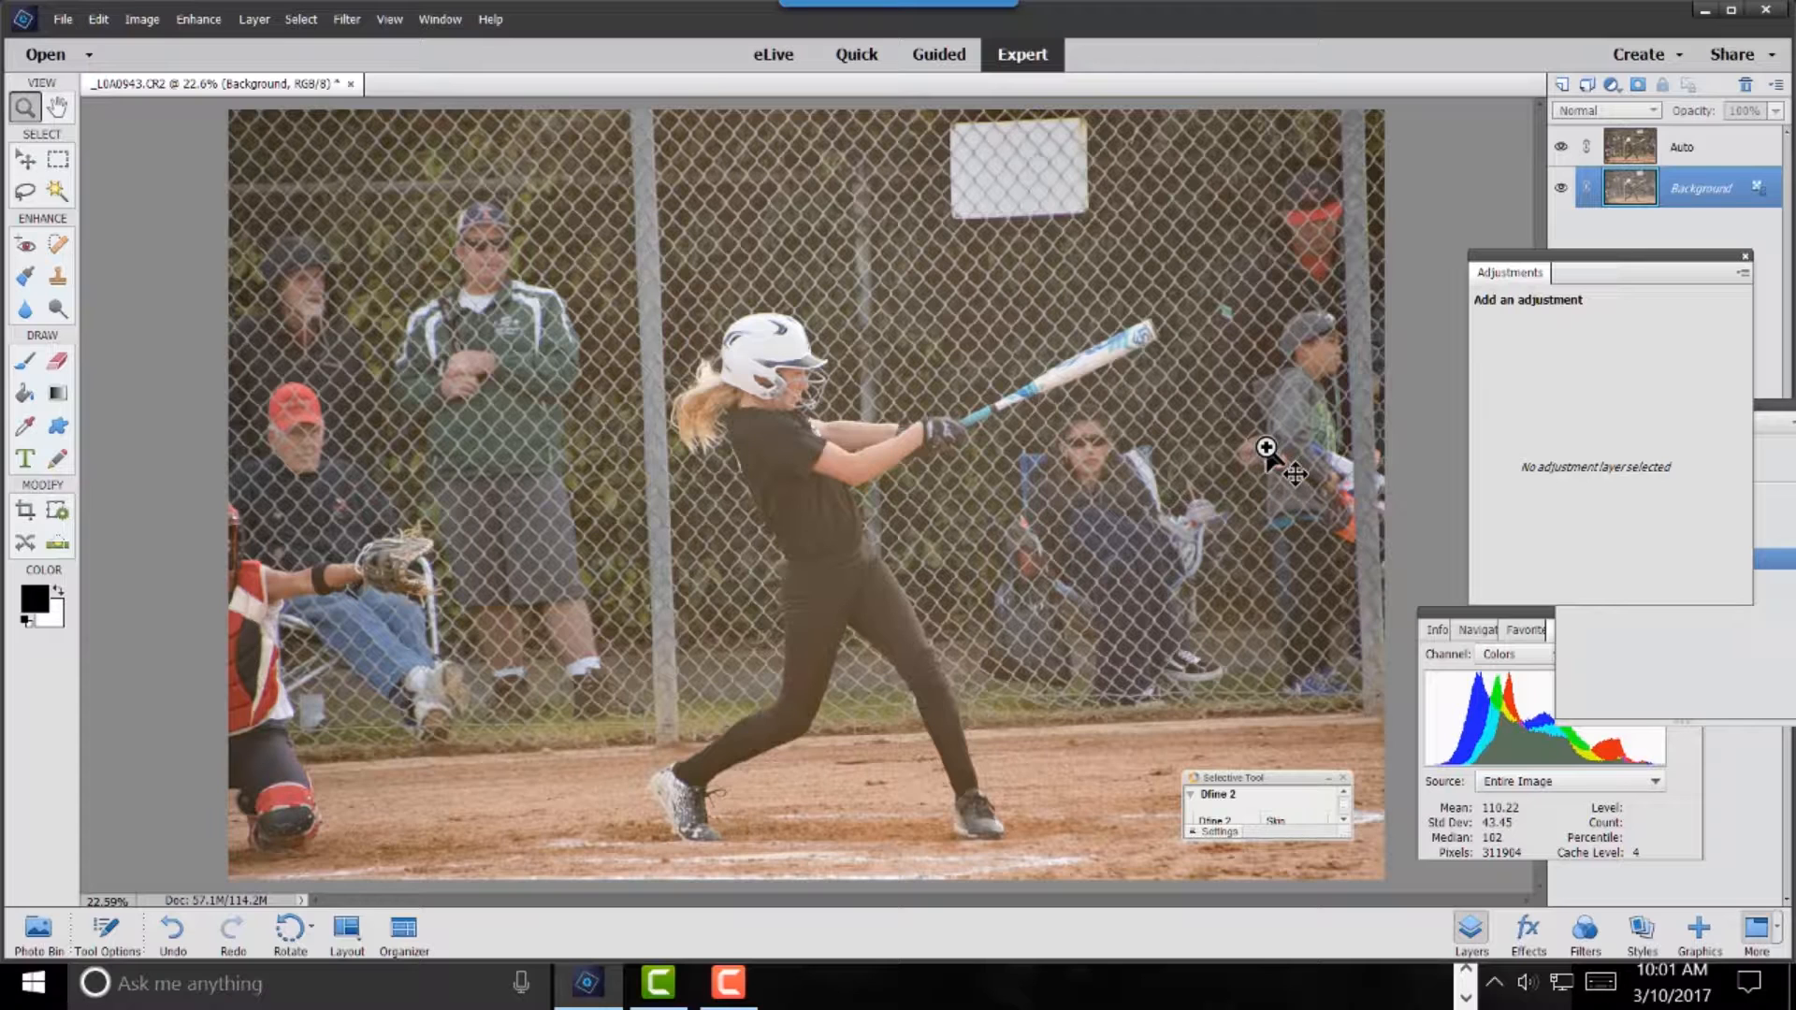
key("ctrl+j")
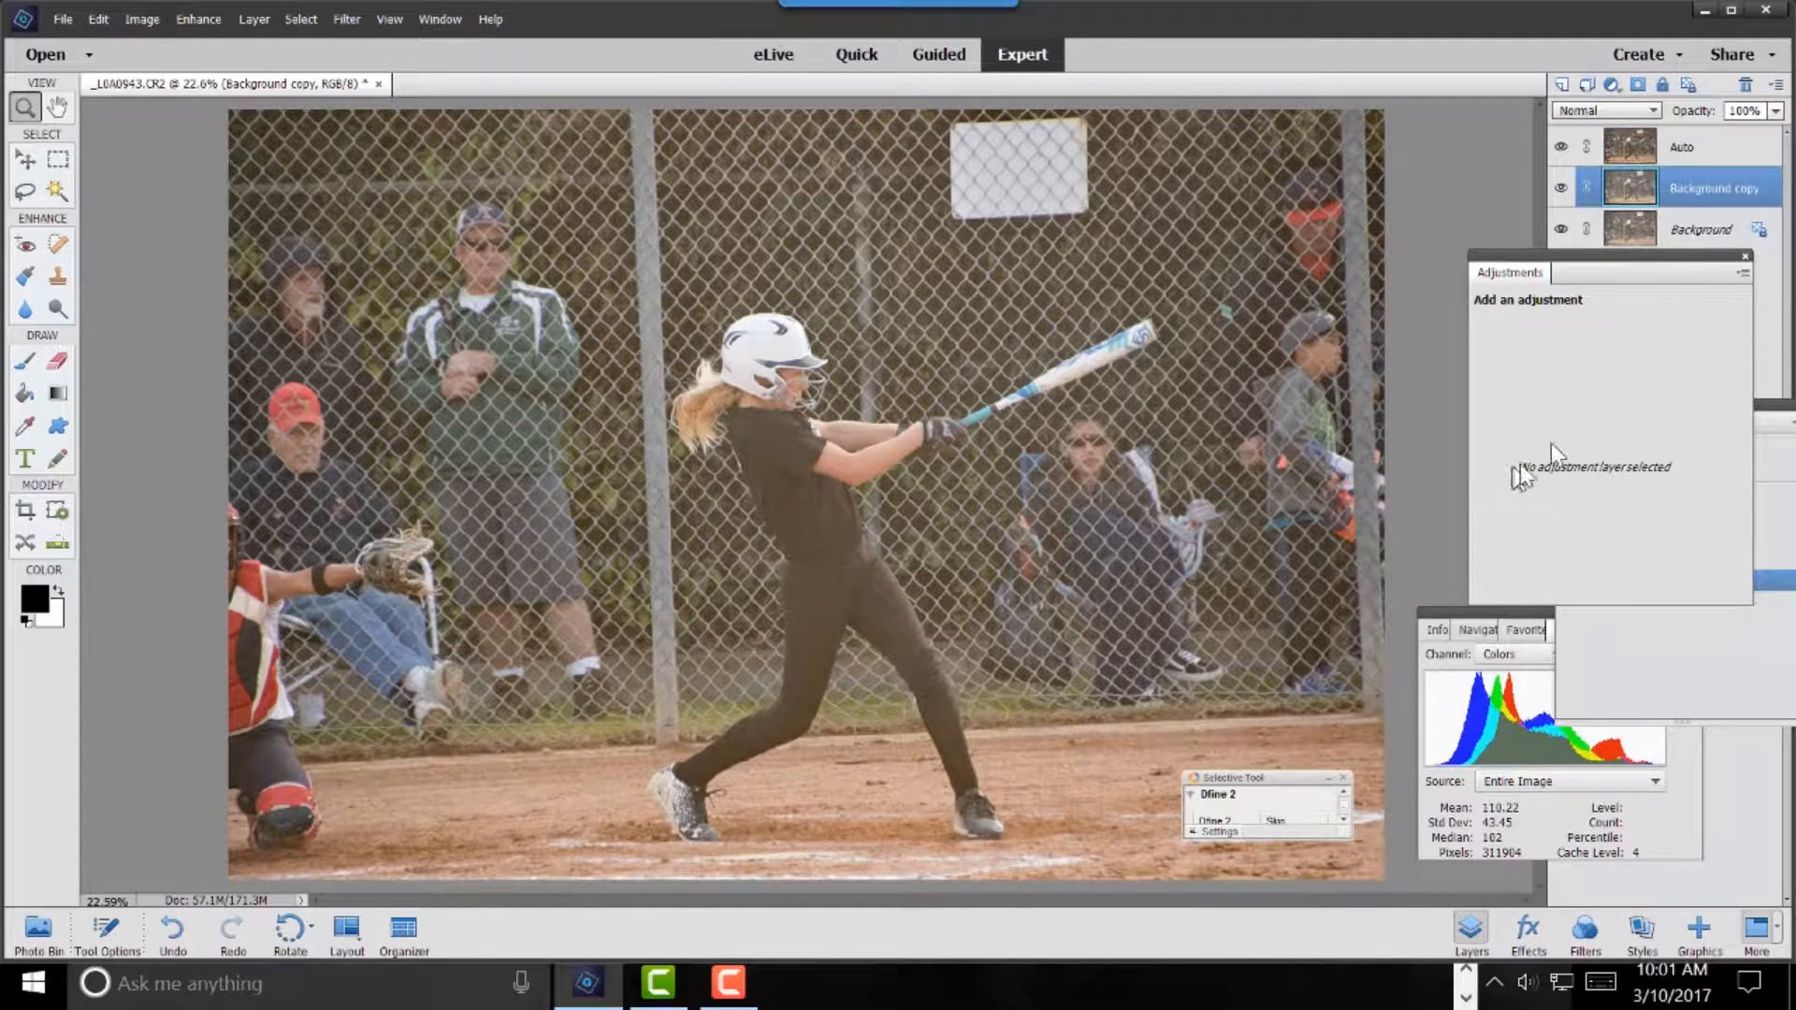
left_click(1560, 147)
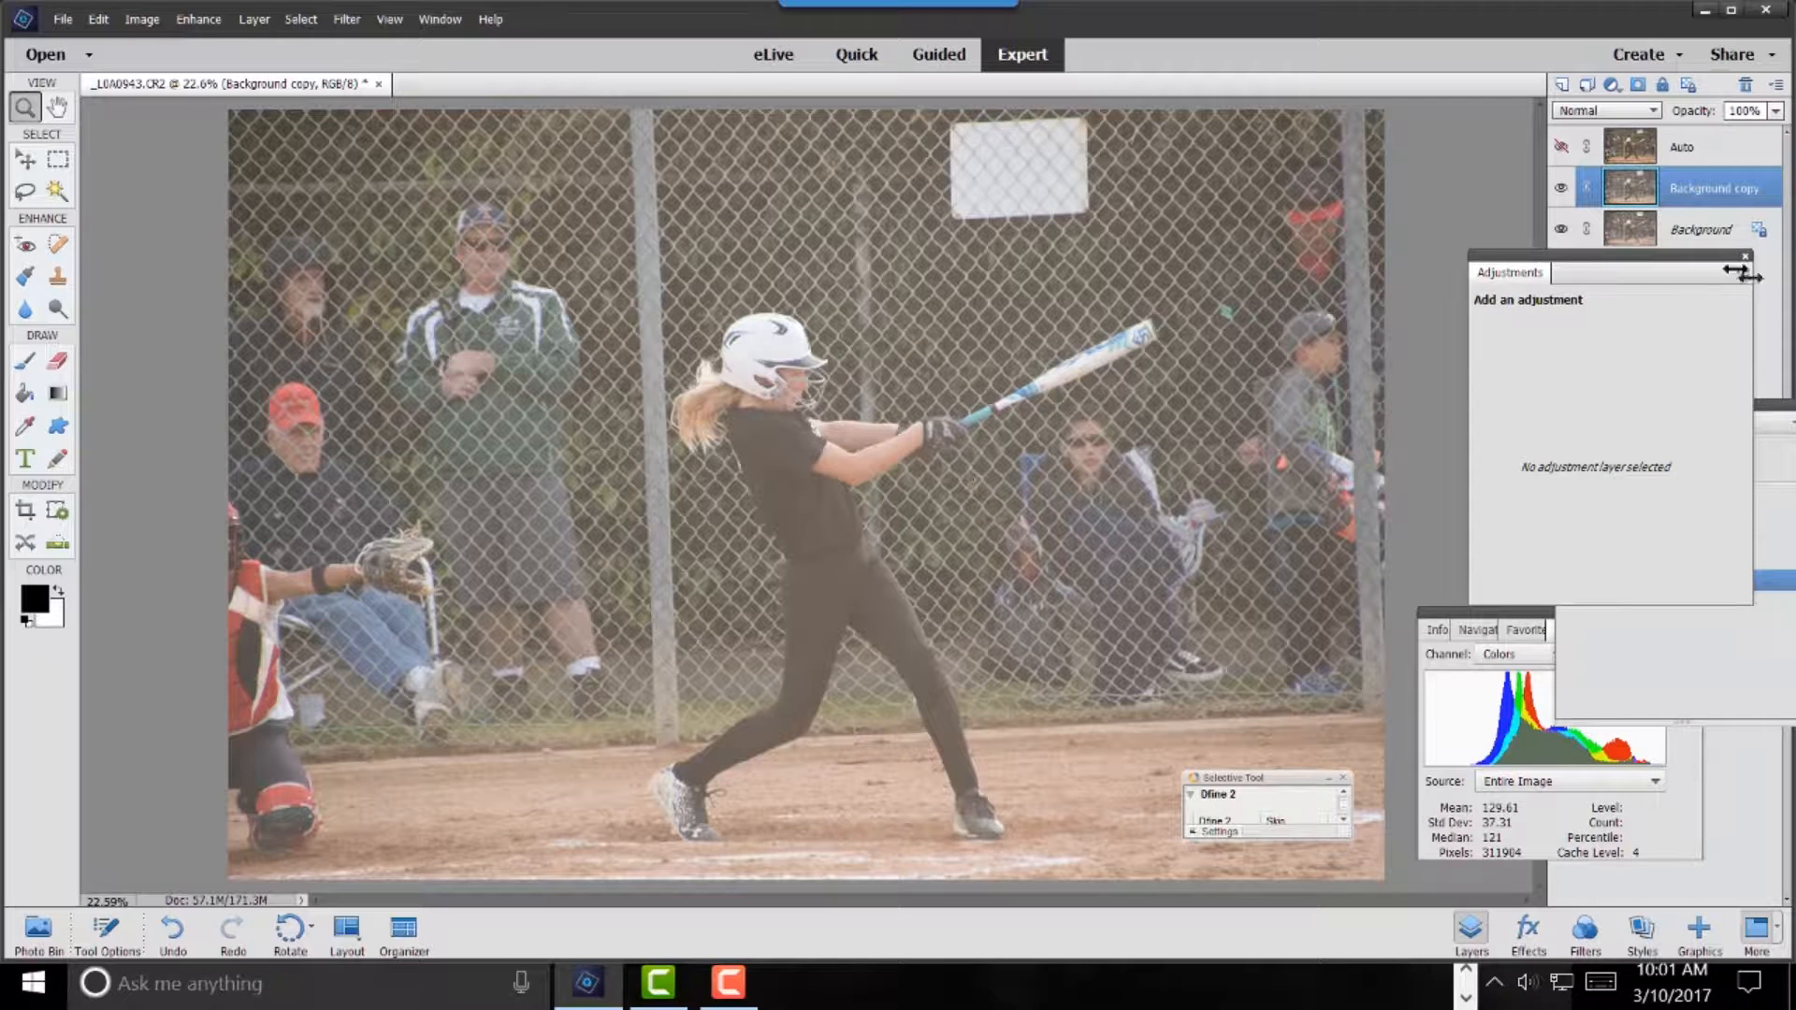
double_click(1699, 191)
type("Manual")
key("Return")
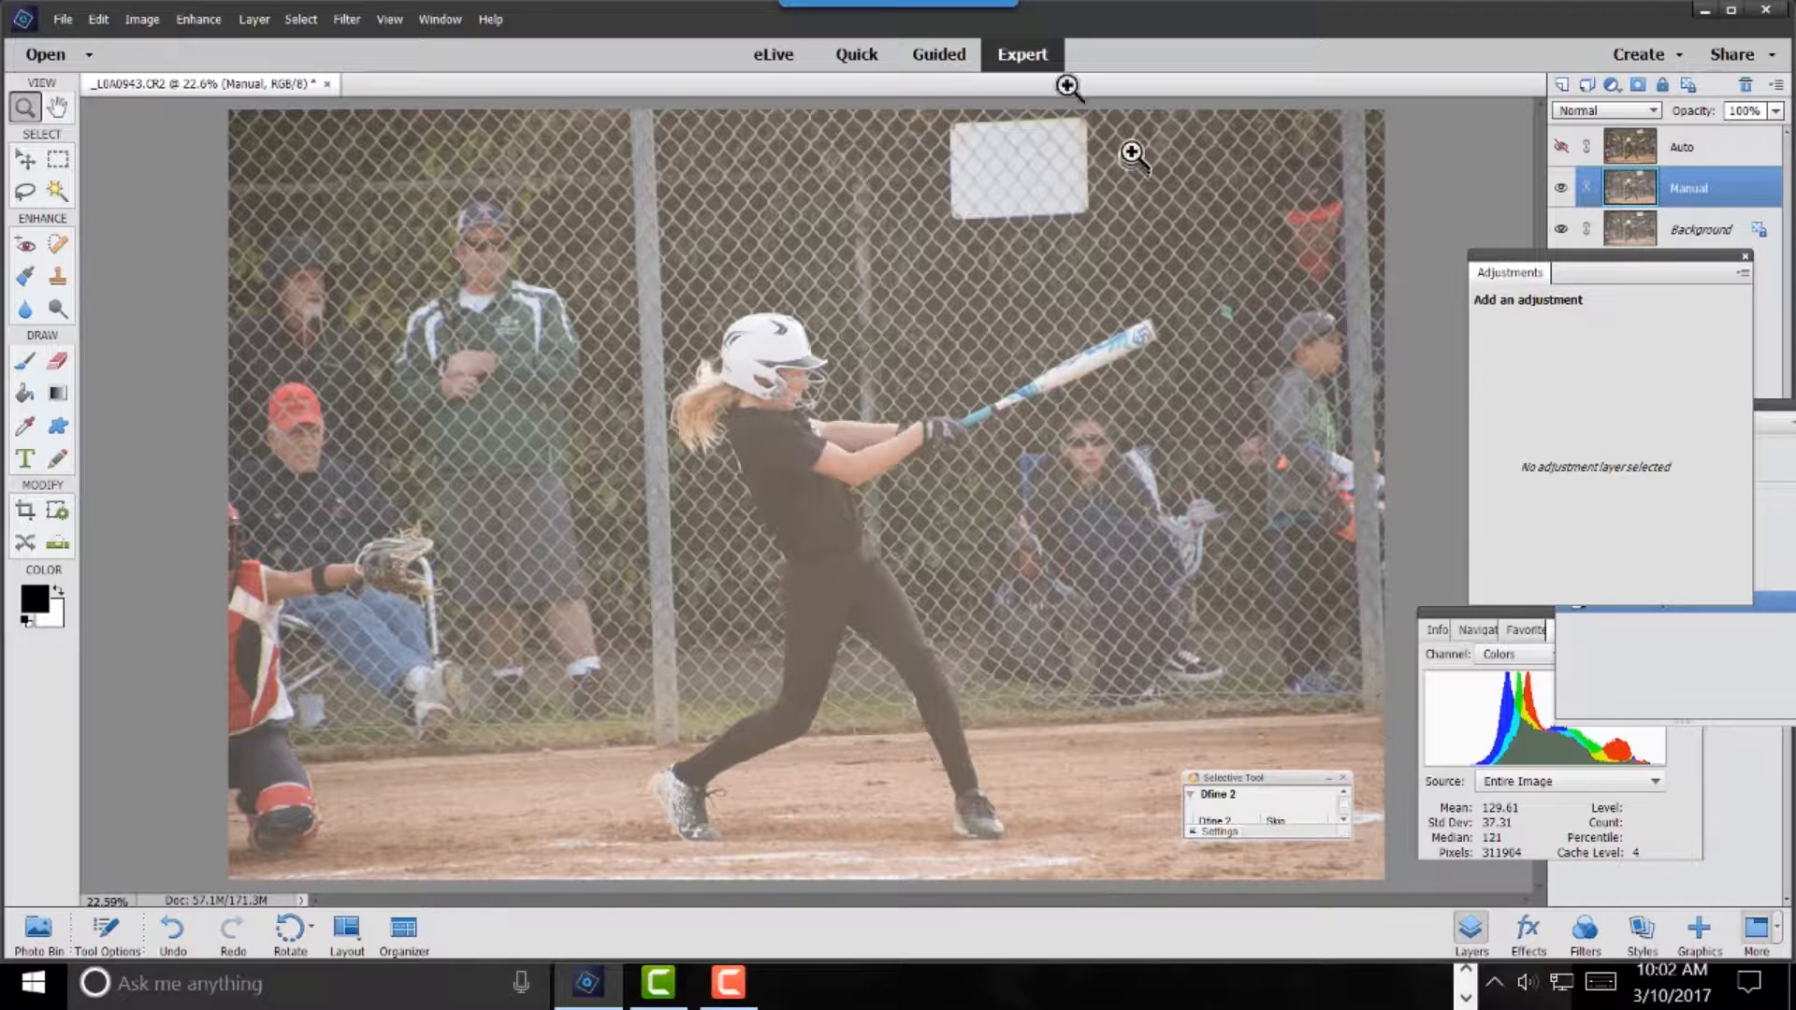
- Apply Haze Removal to the Manual layer with Haze Reduction and Sensitivity at maximum, checking the before and after views
left_click(199, 20)
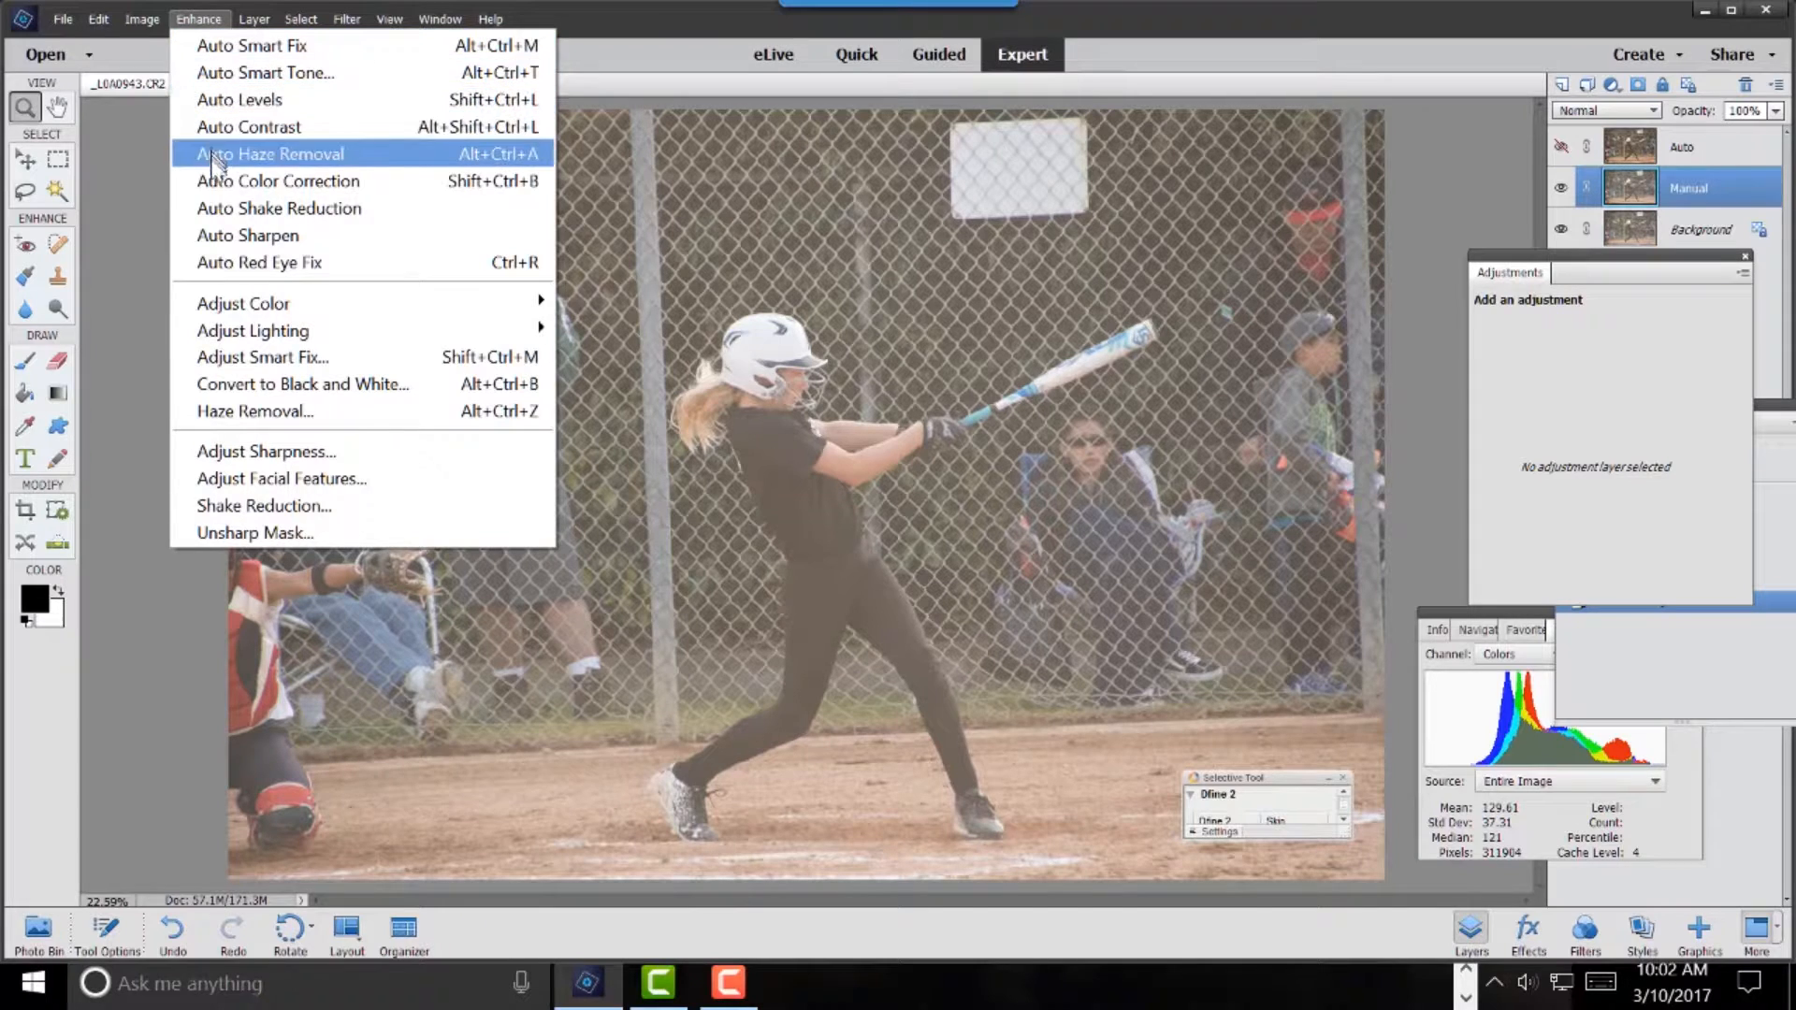
left_click(232, 412)
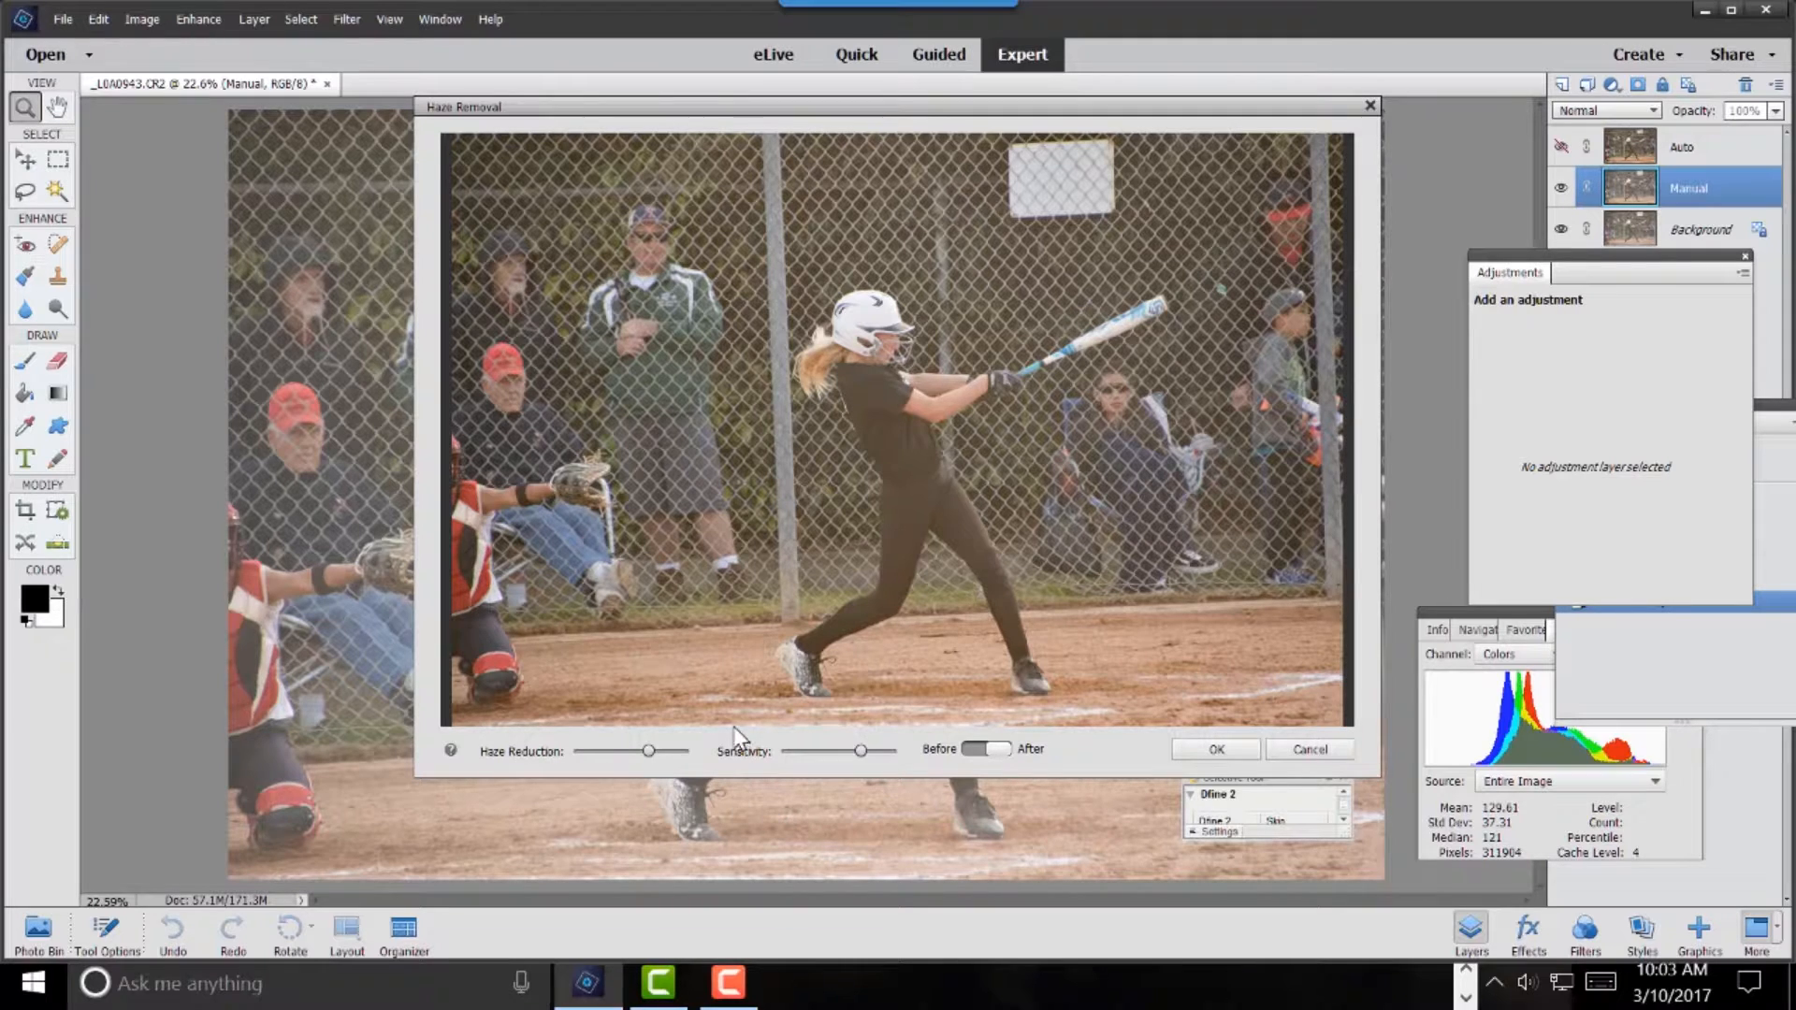
left_click_drag(648, 751, 677, 751)
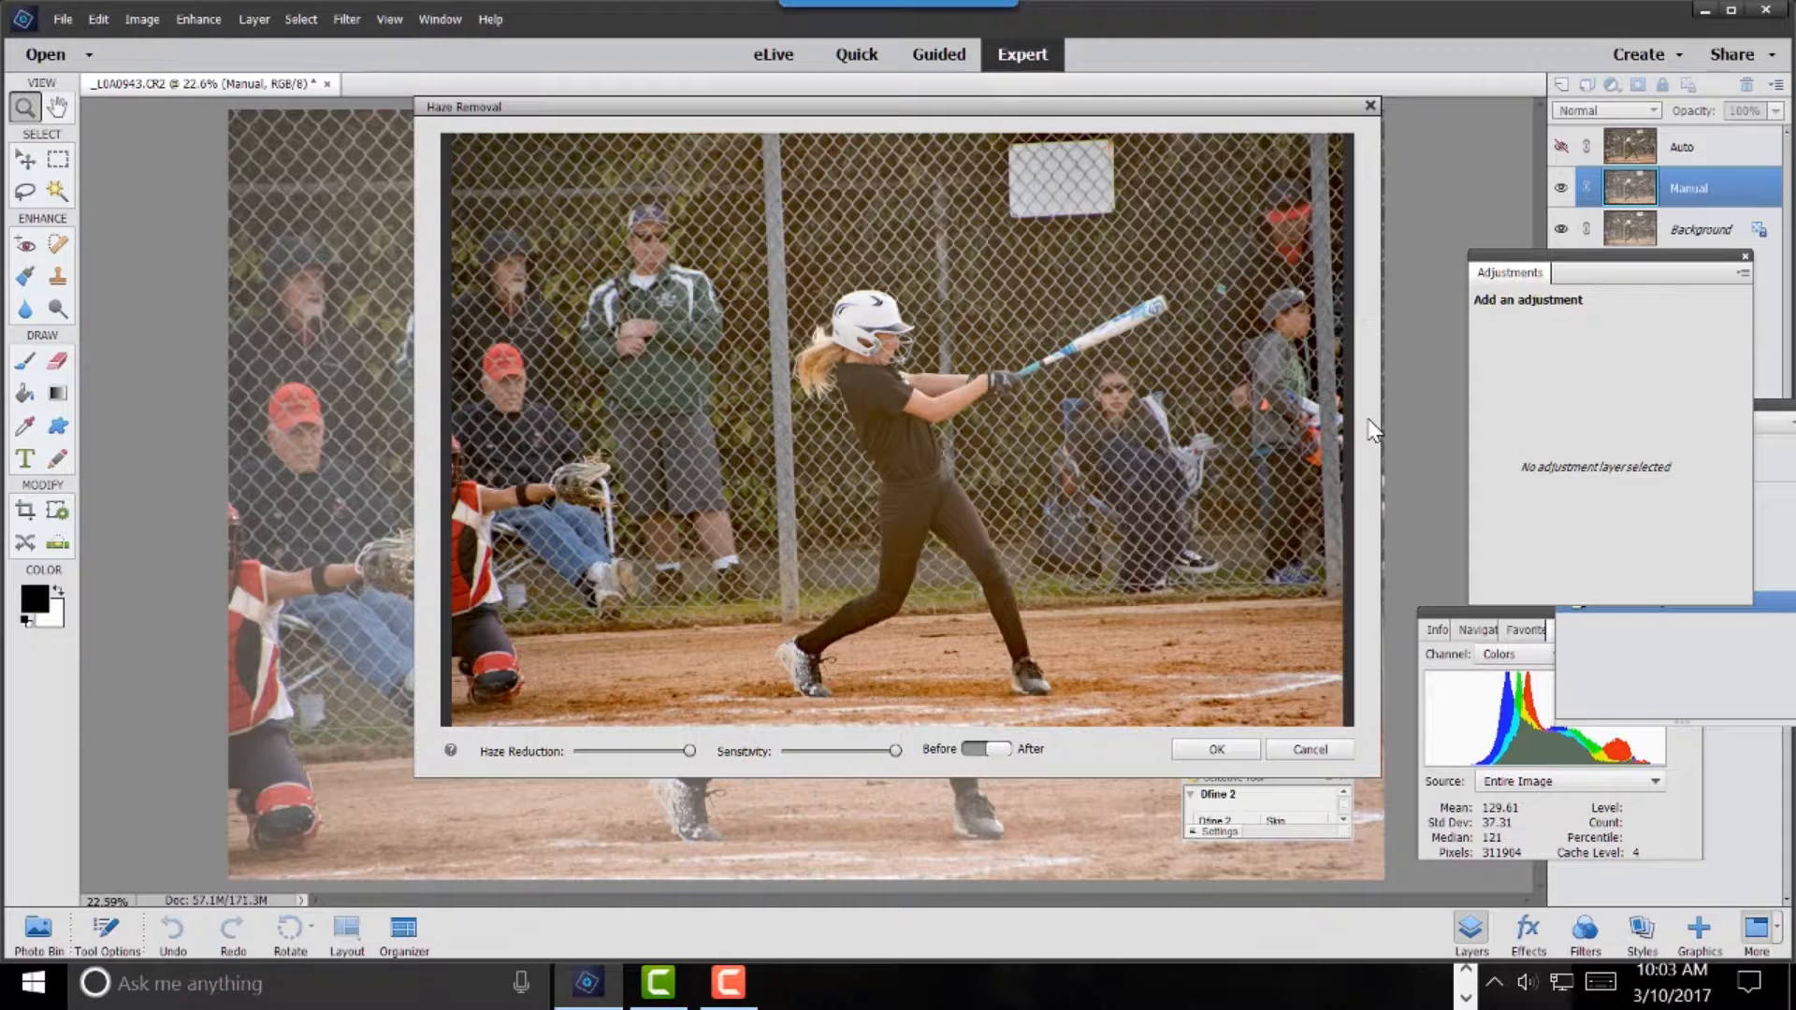
left_click(975, 752)
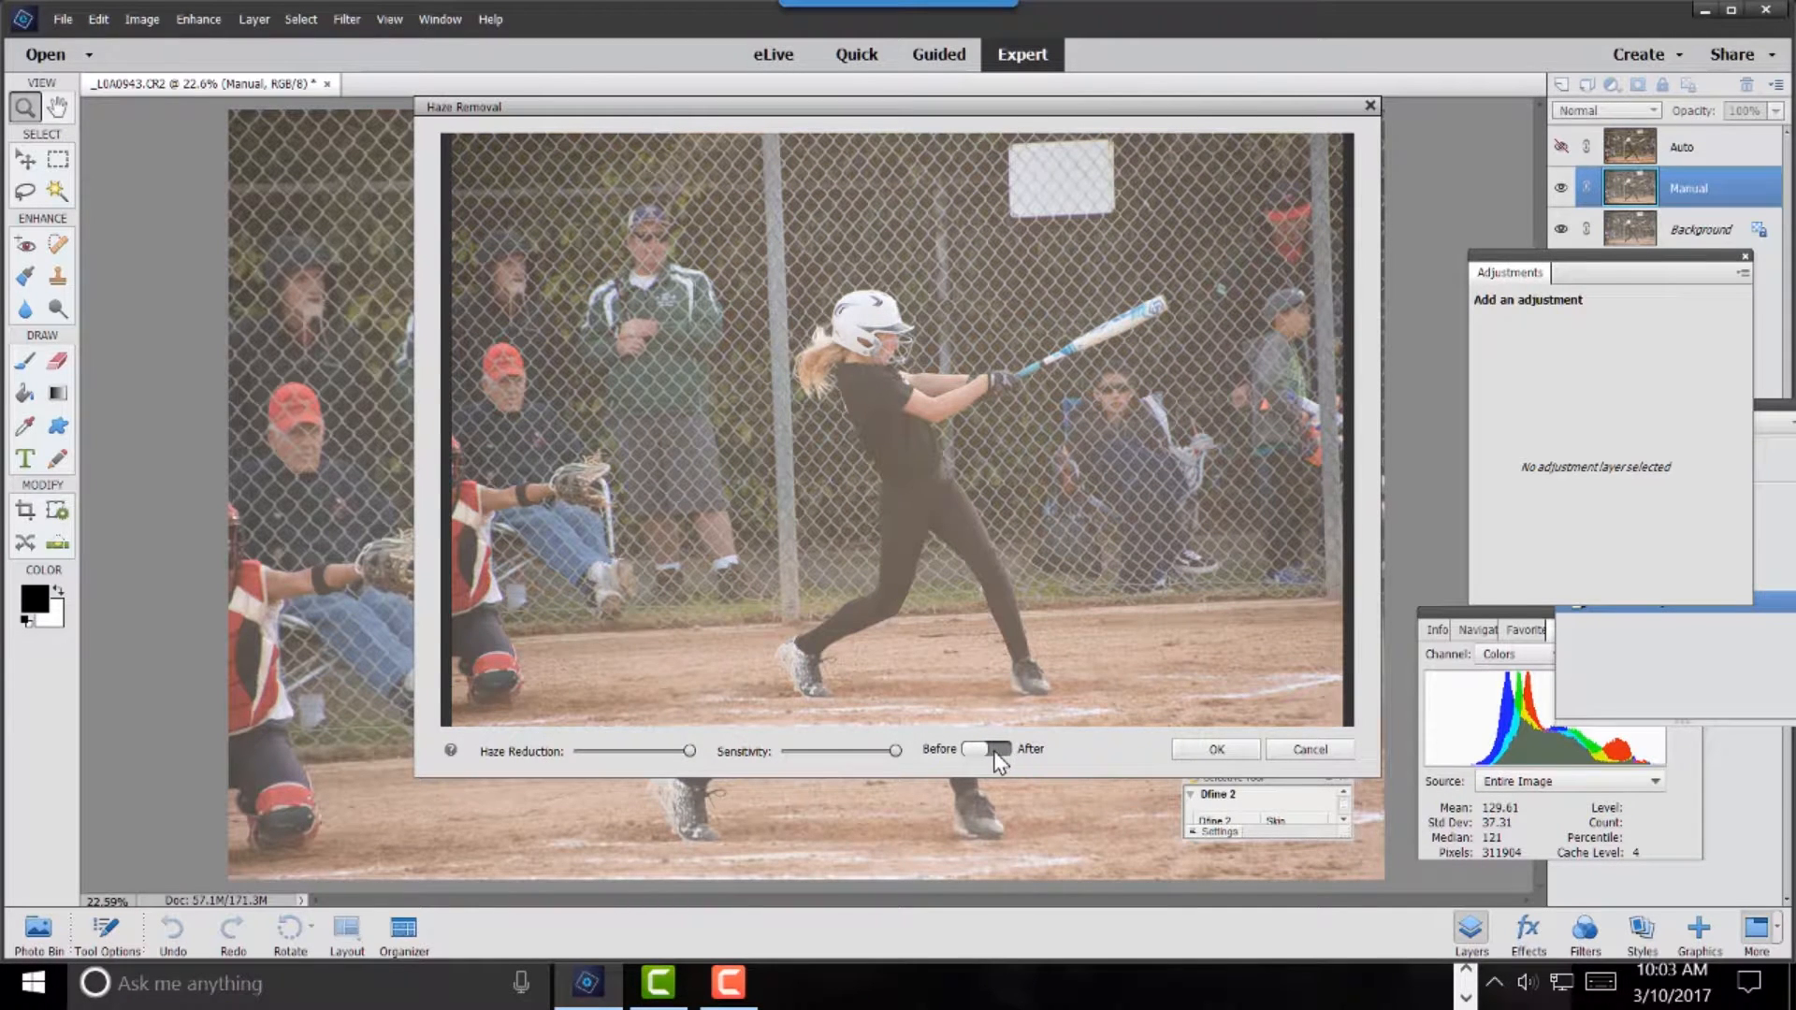
left_click(999, 748)
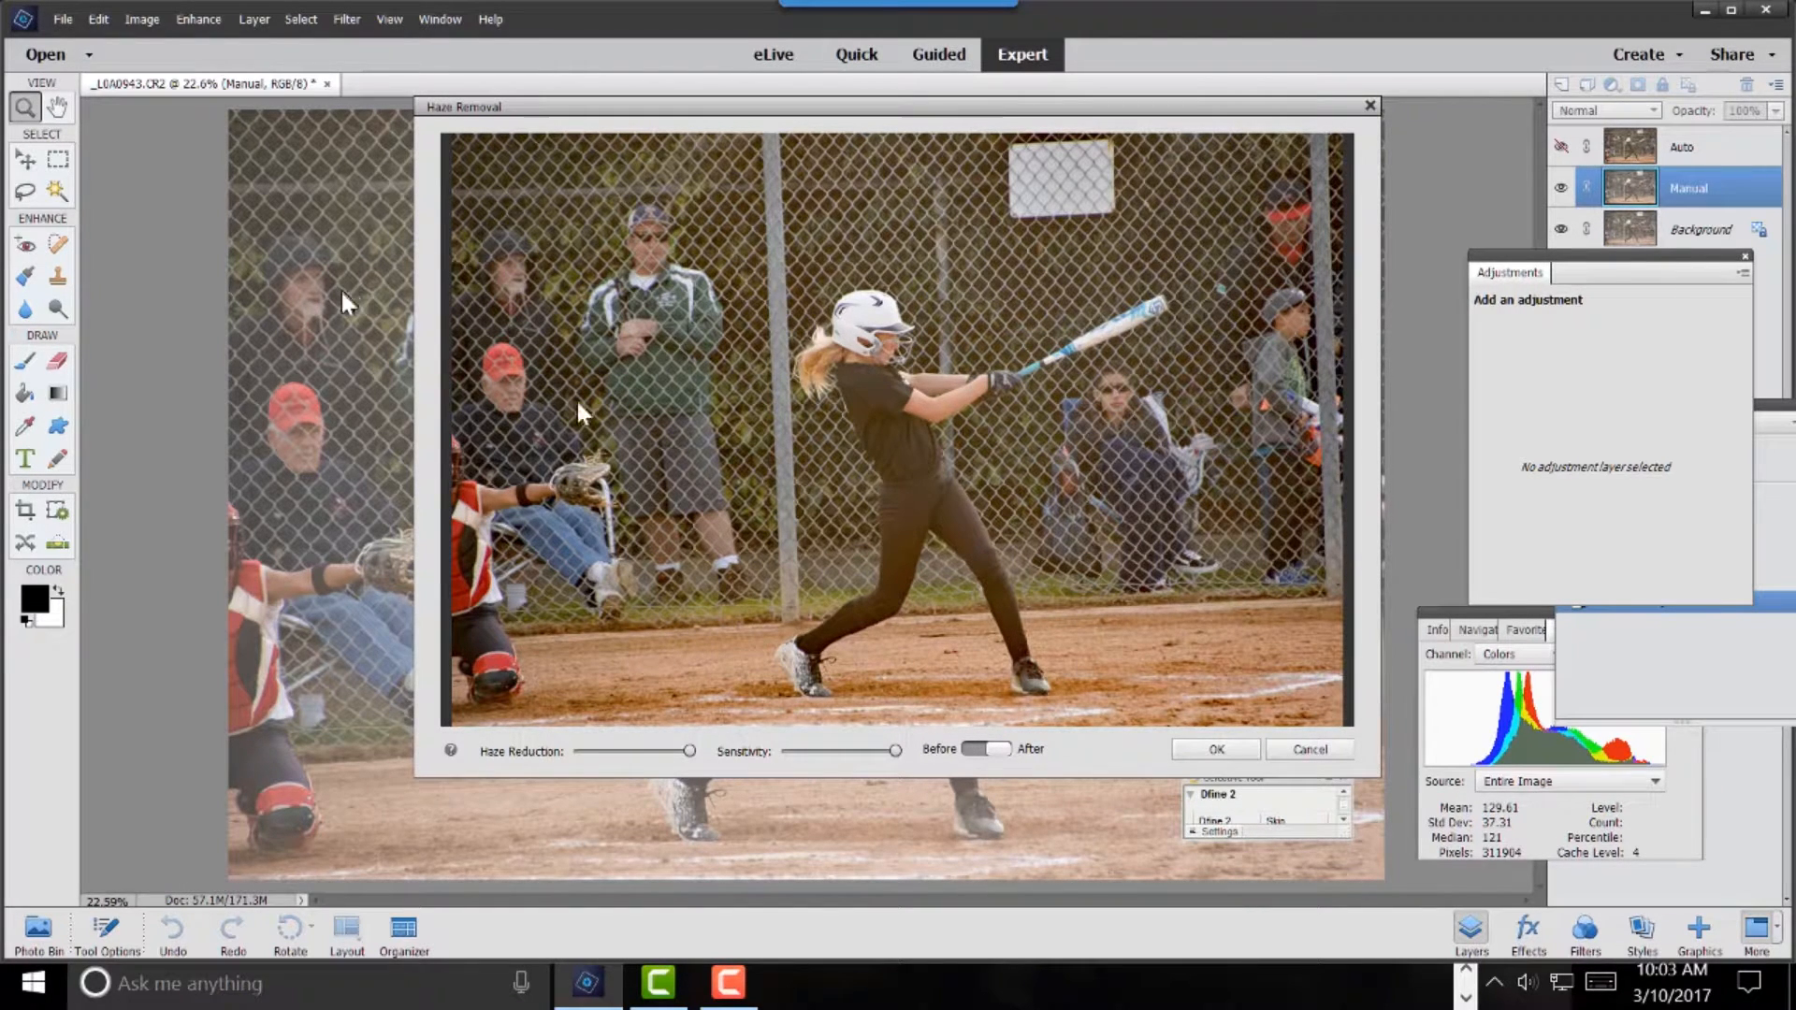
left_click(1216, 750)
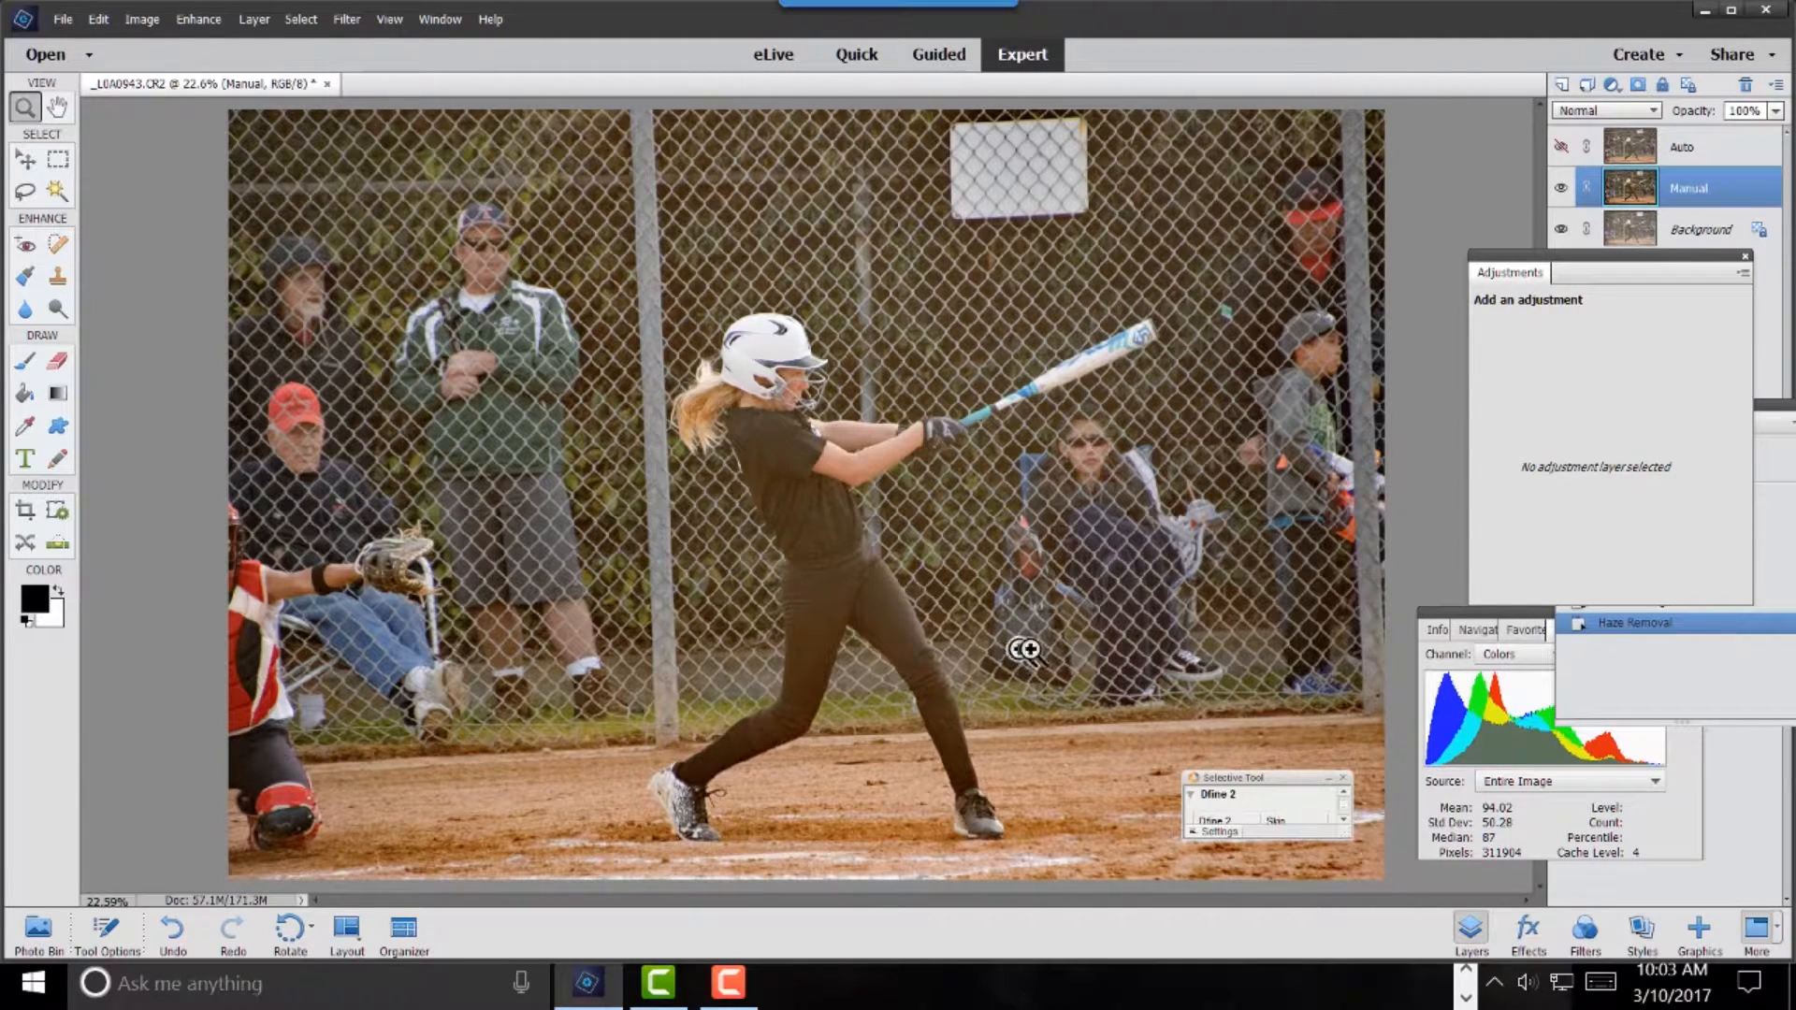
- Compare the Auto, Manual and original versions by toggling layer visibility, with the Adjustments panel moved clear of the layers
left_click_drag(1595, 255, 1623, 393)
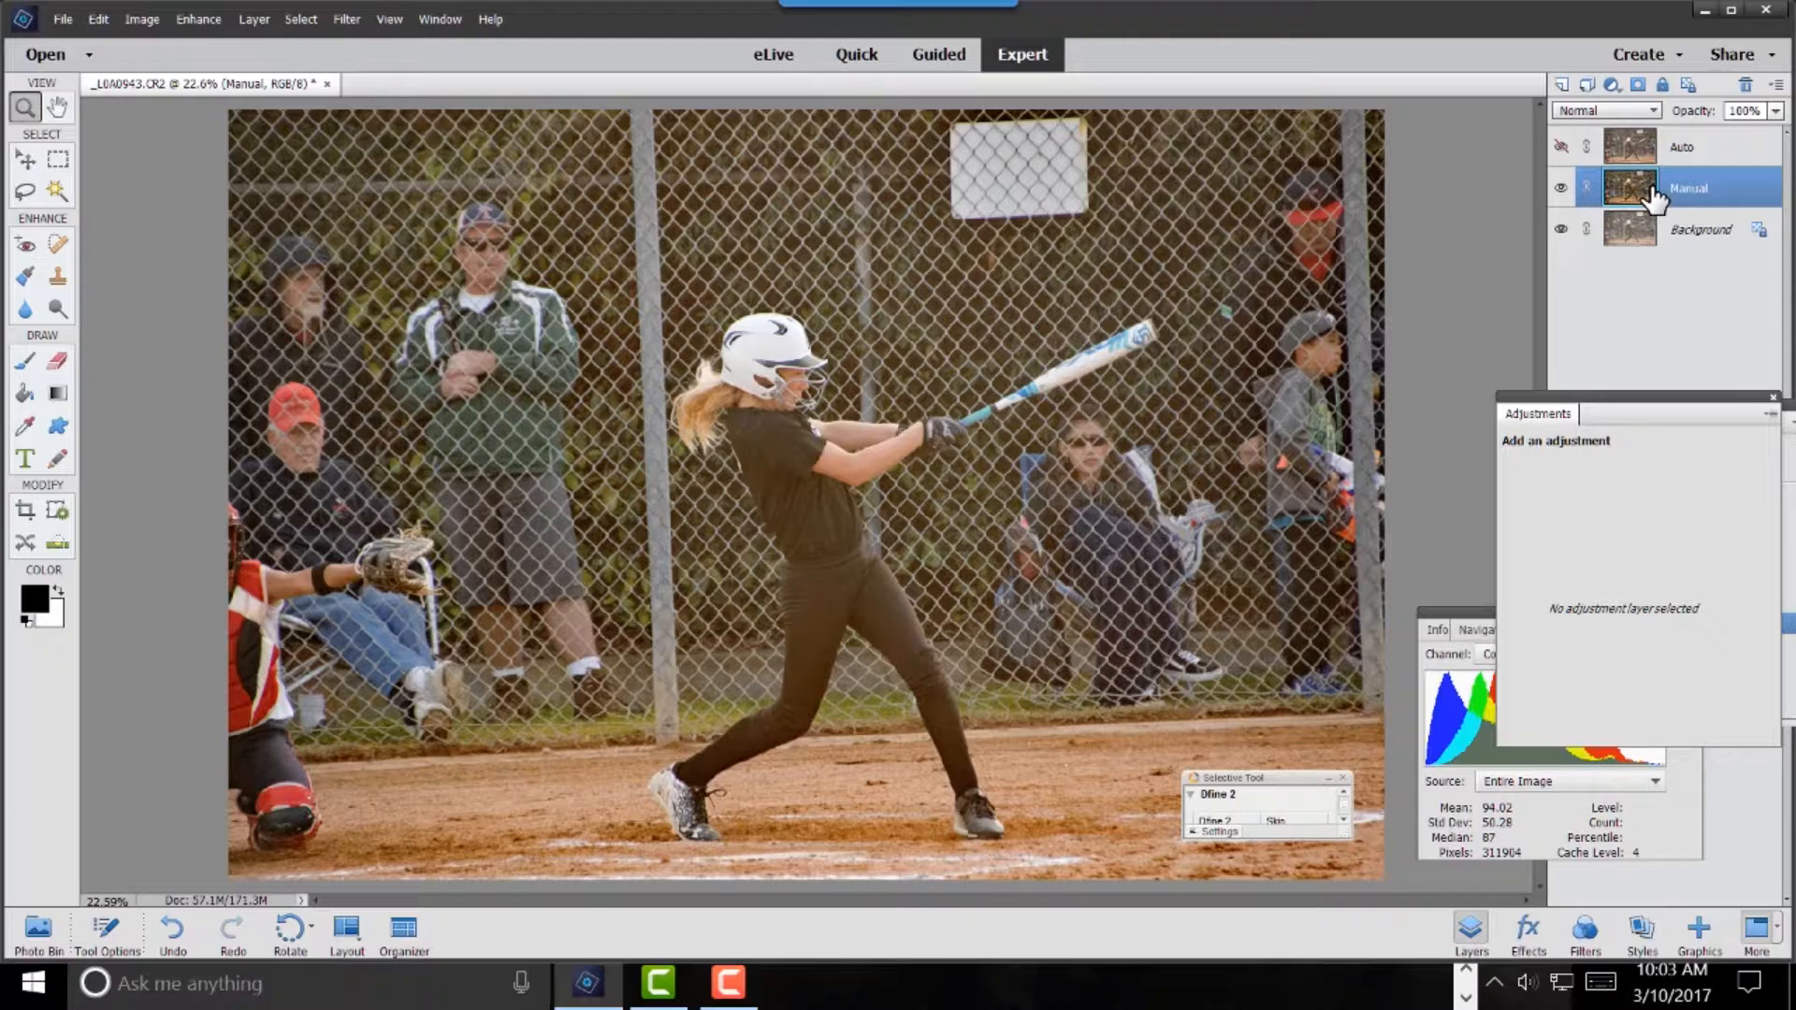
left_click(1559, 147)
left_click(1561, 149)
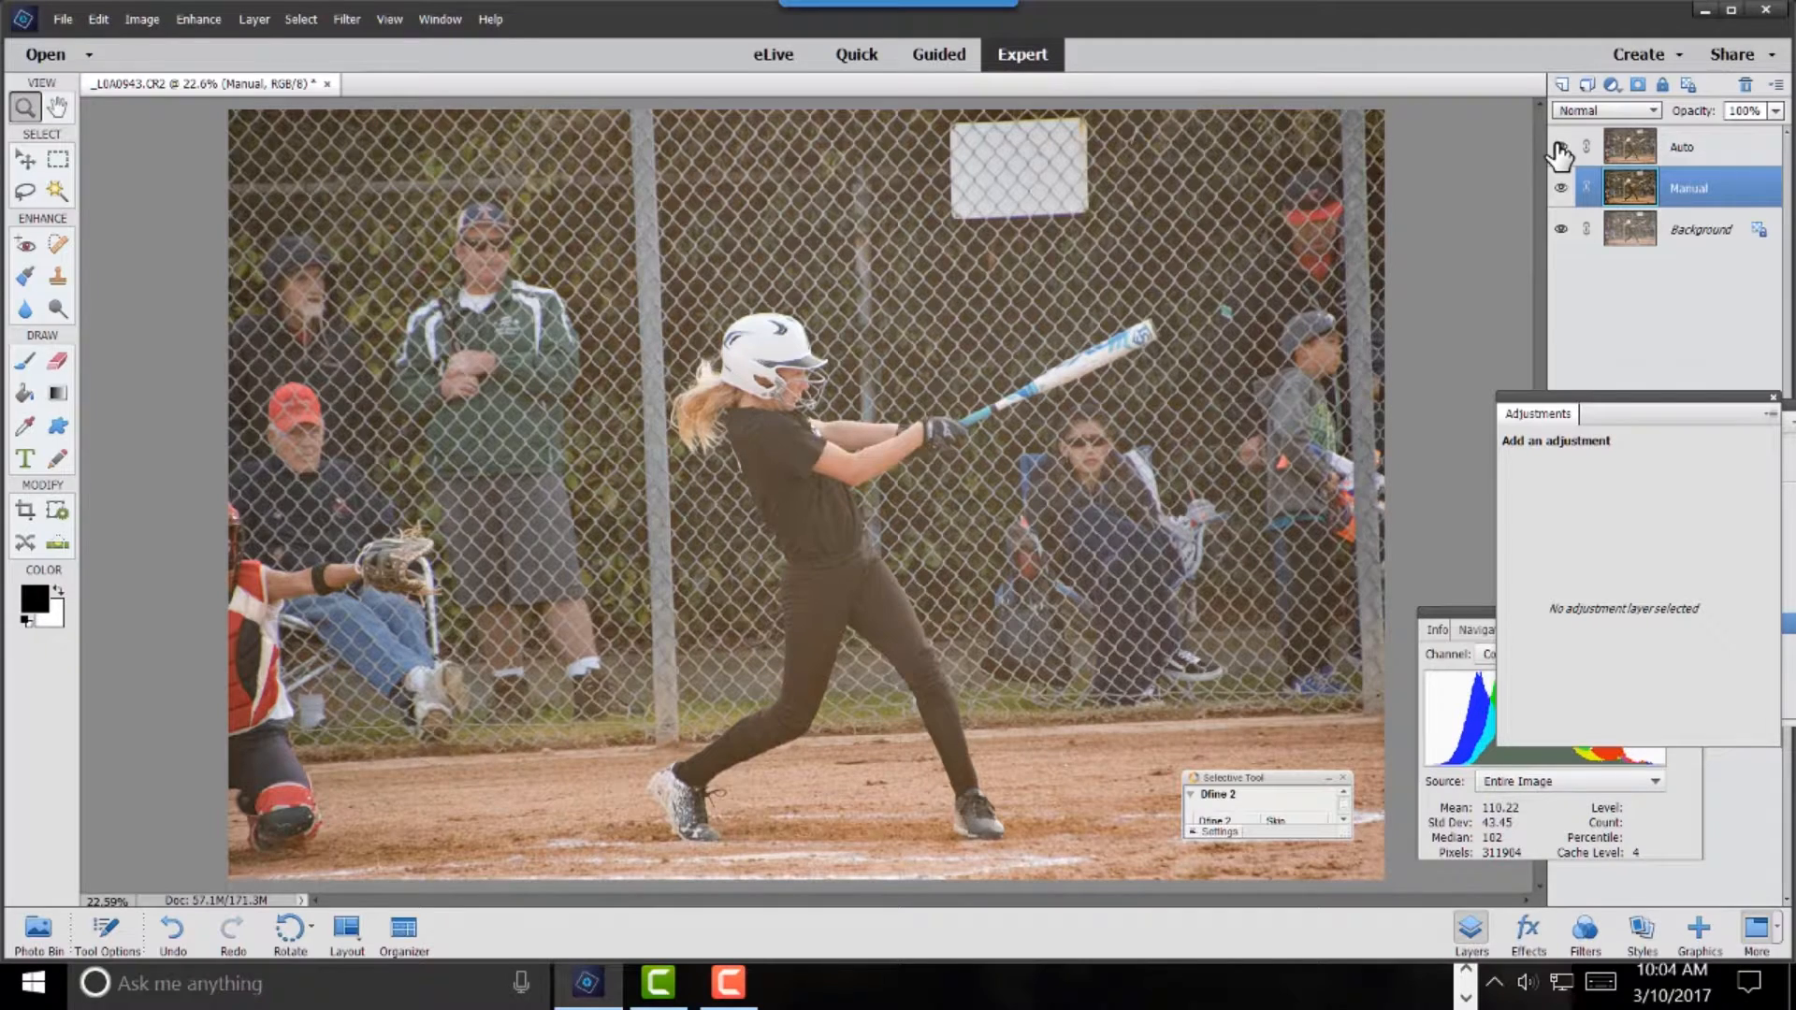
left_click(1560, 149)
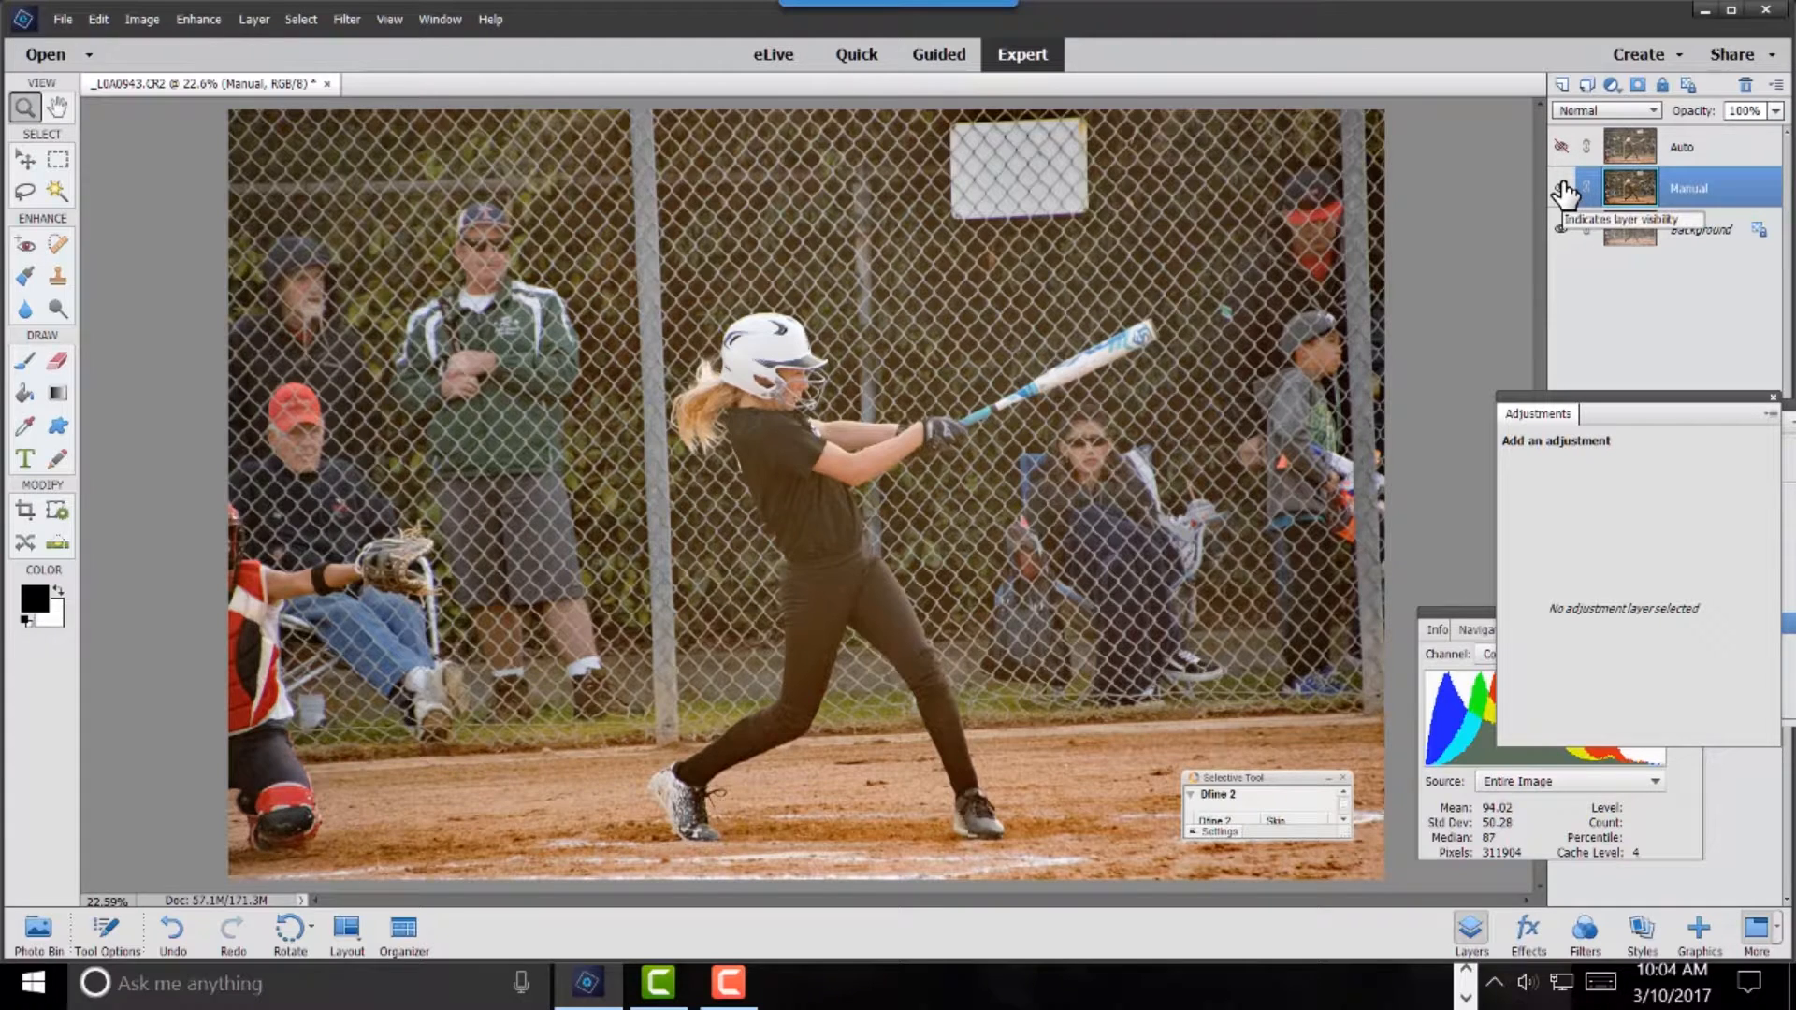
left_click(1561, 190)
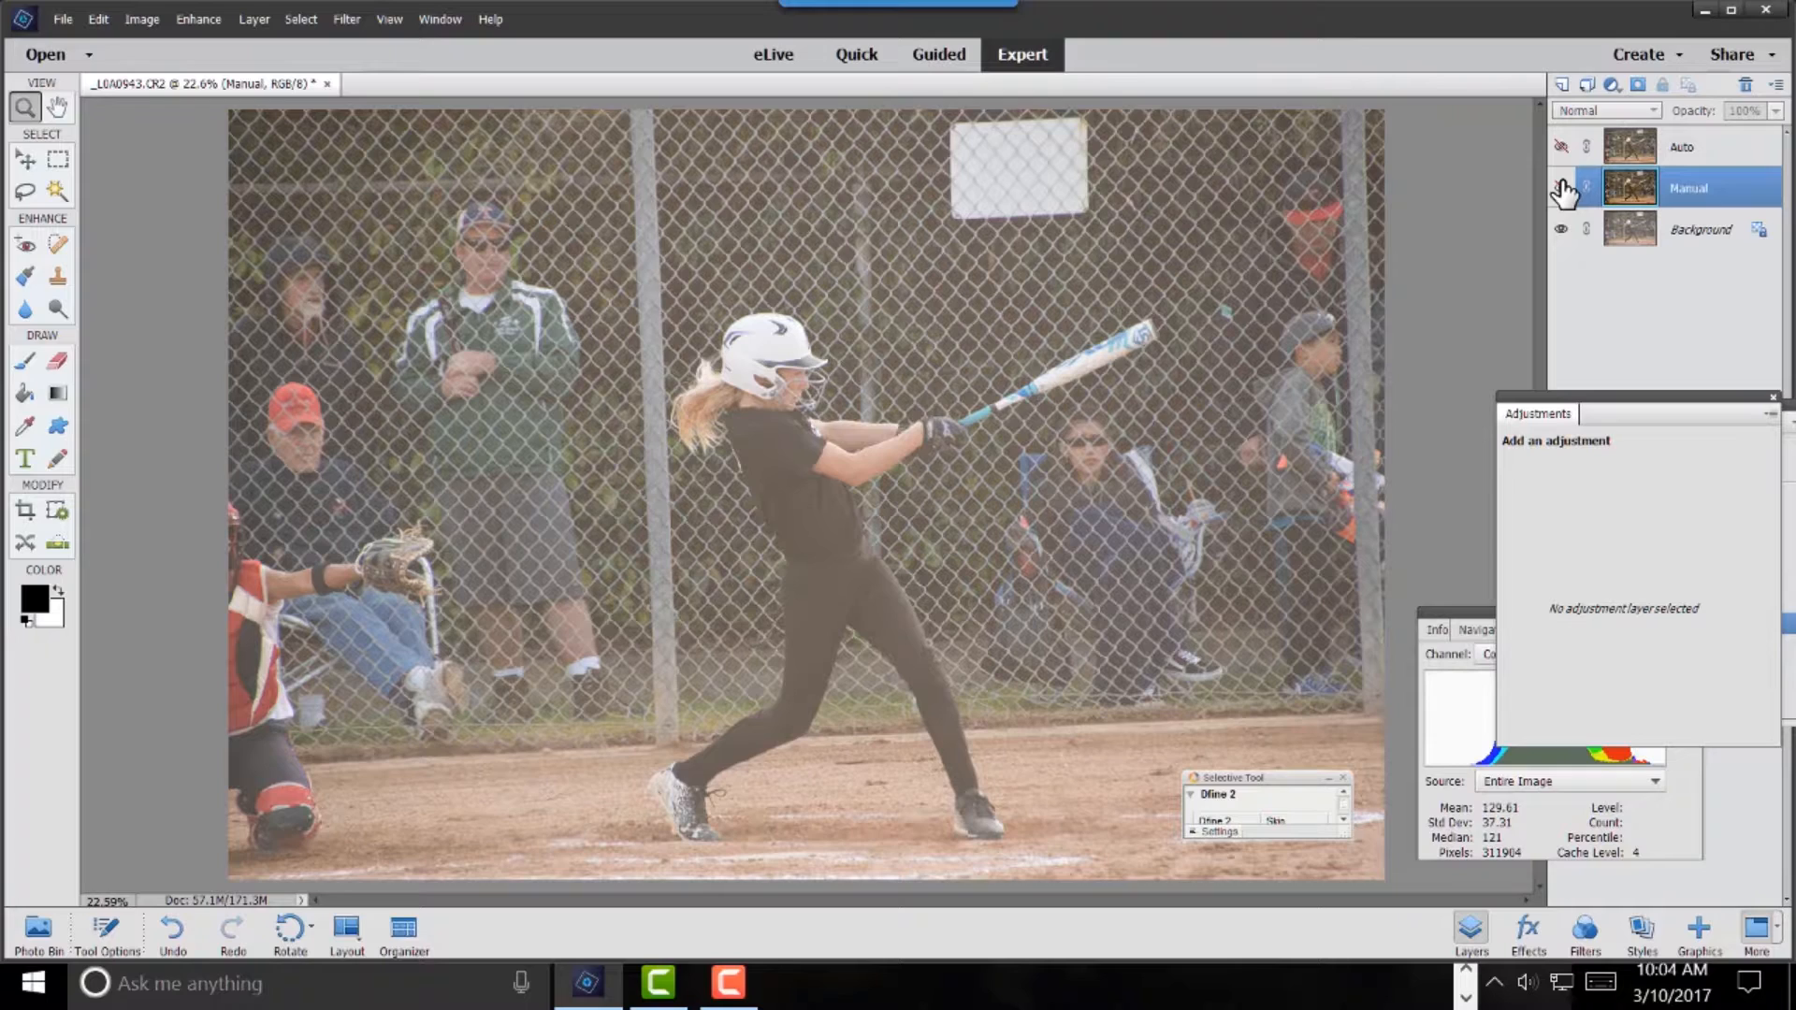
left_click(1561, 190)
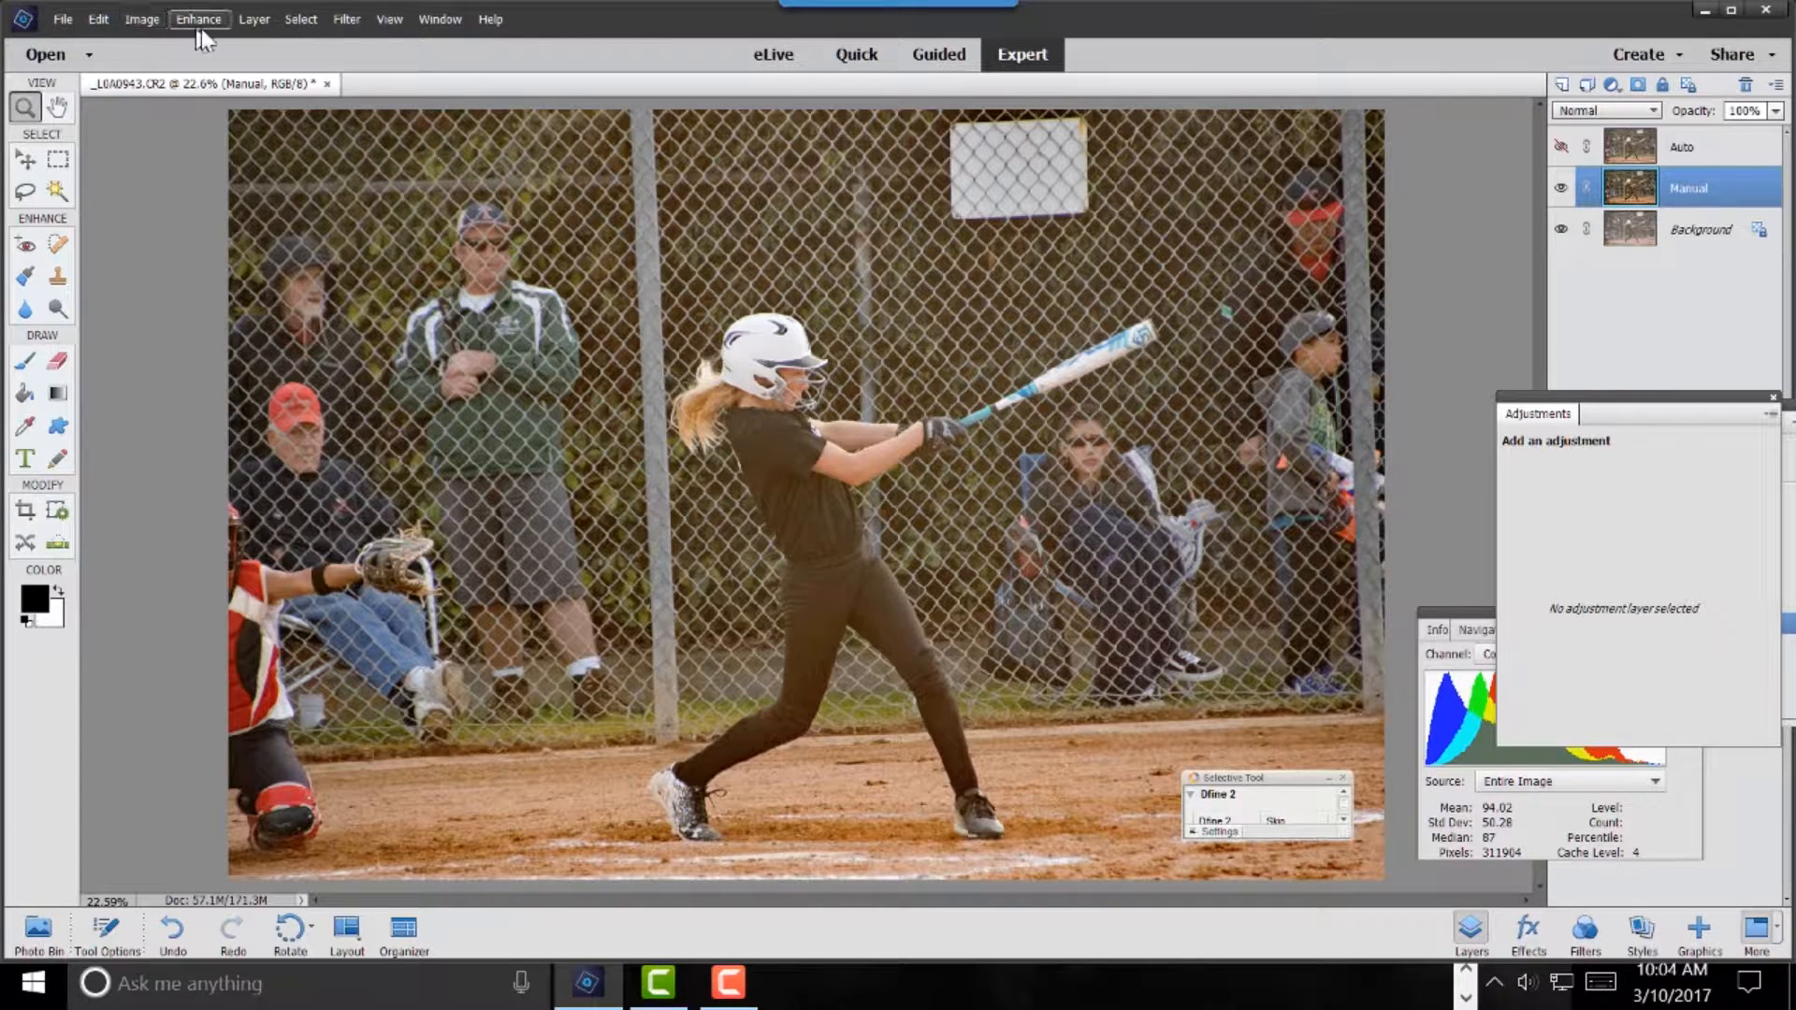
- Flatten the image, discarding the hidden Auto layer
left_click(249, 20)
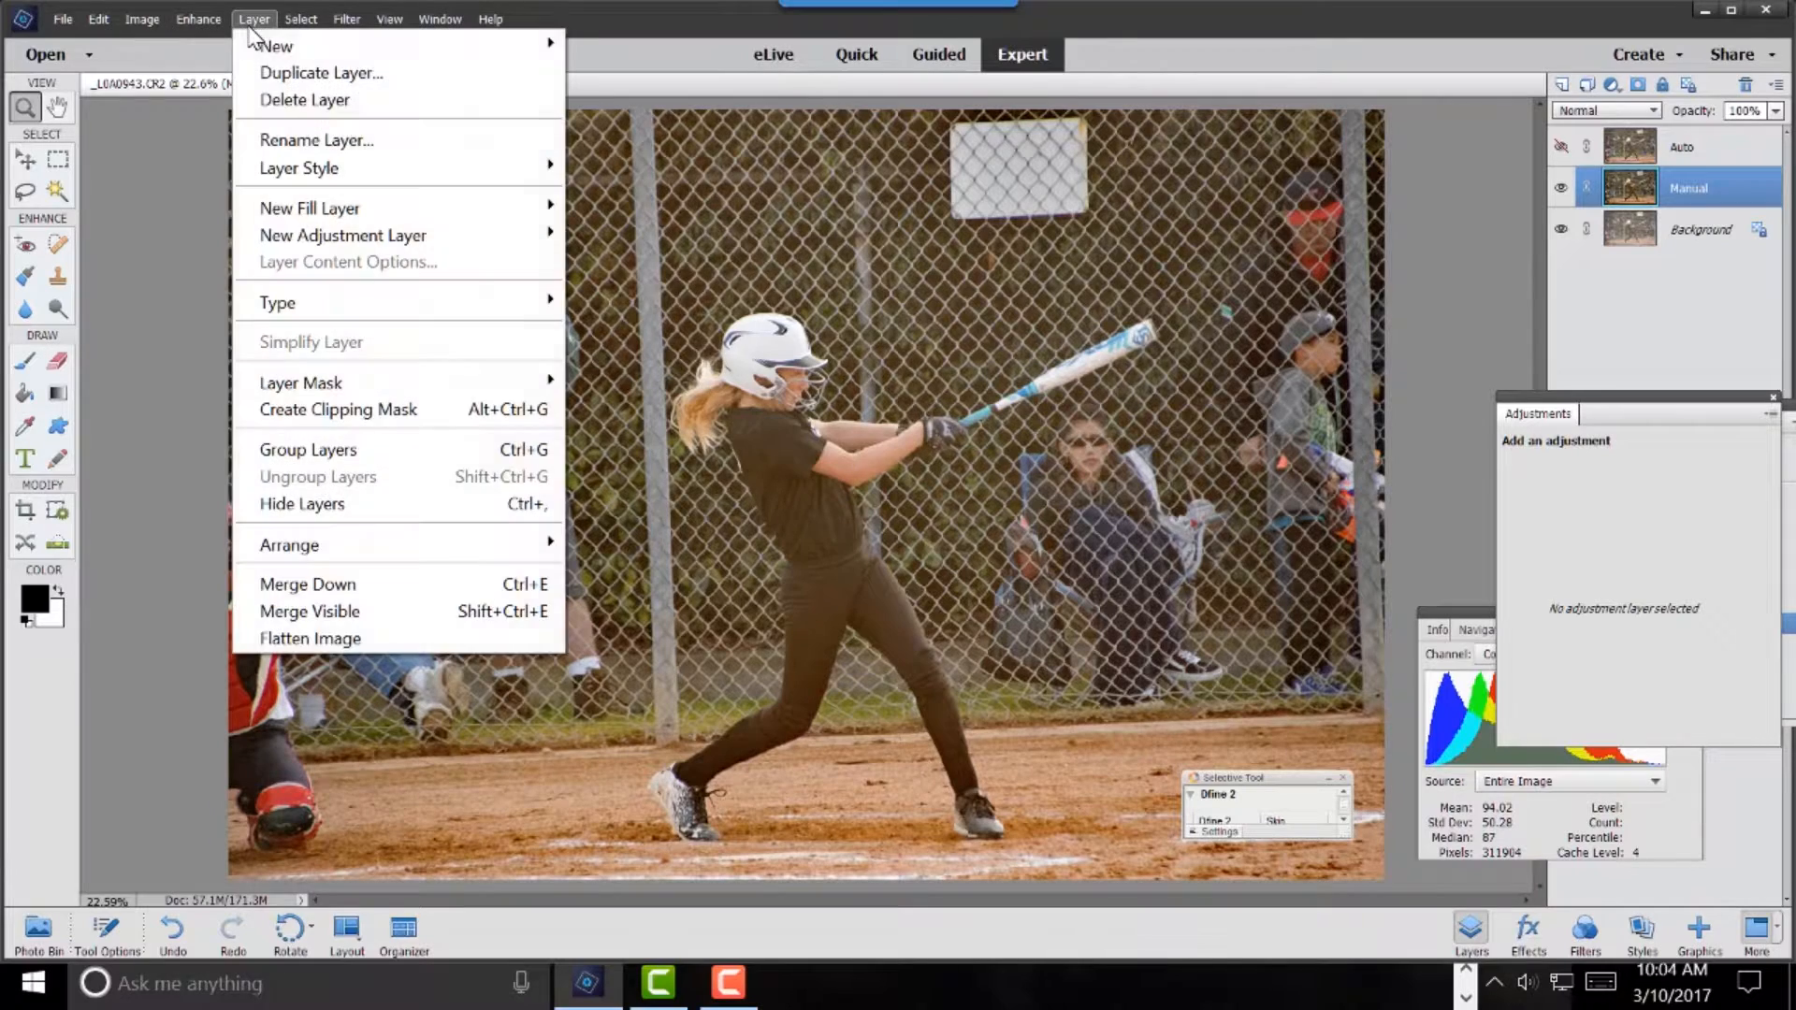
left_click(361, 638)
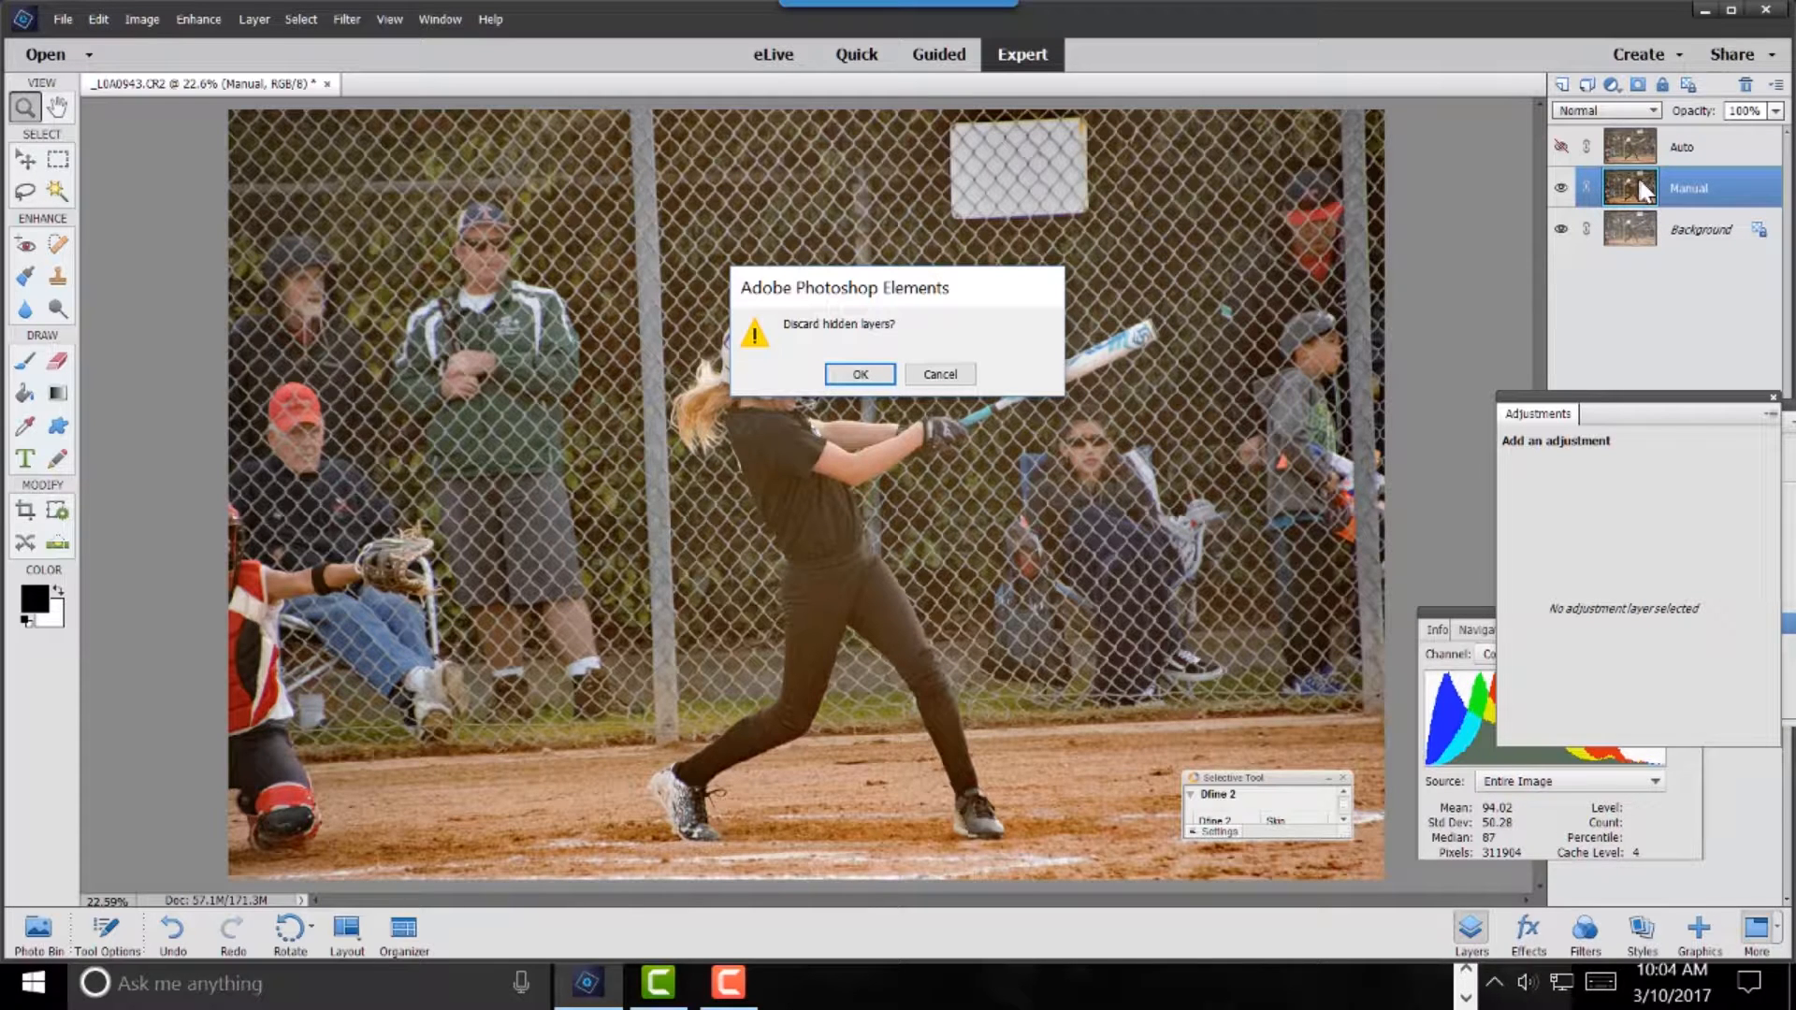
left_click(856, 375)
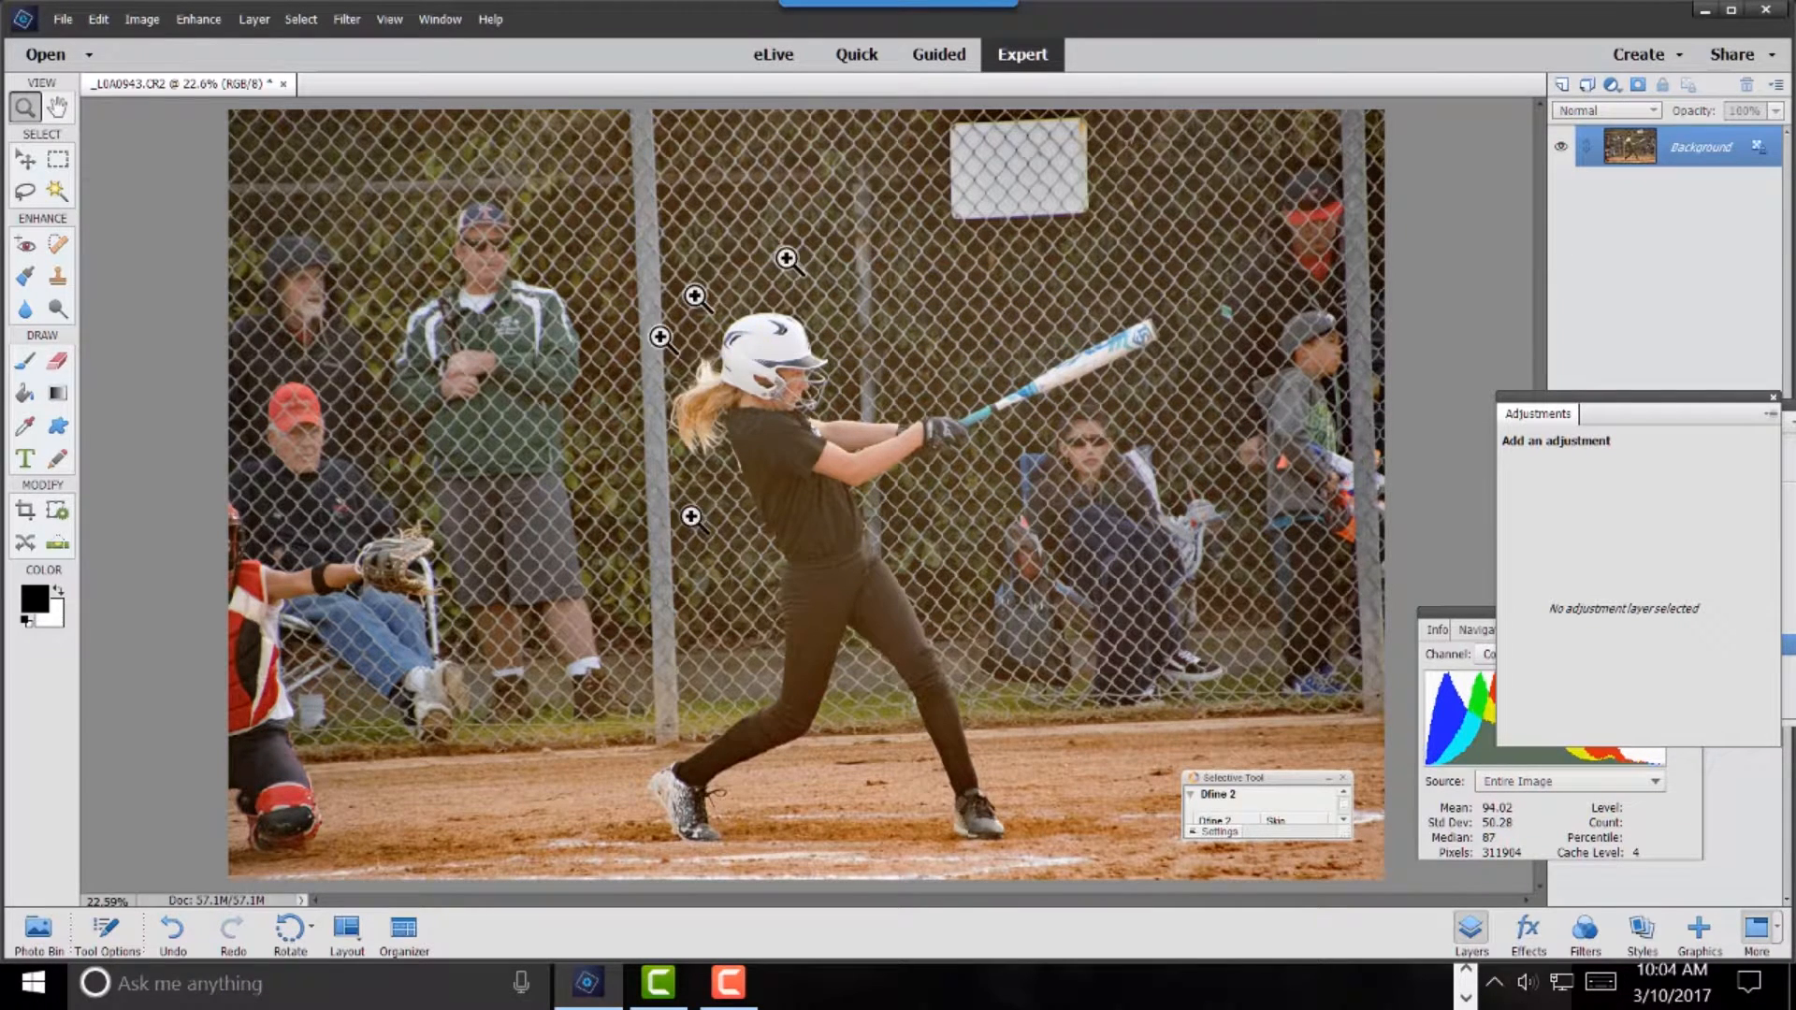